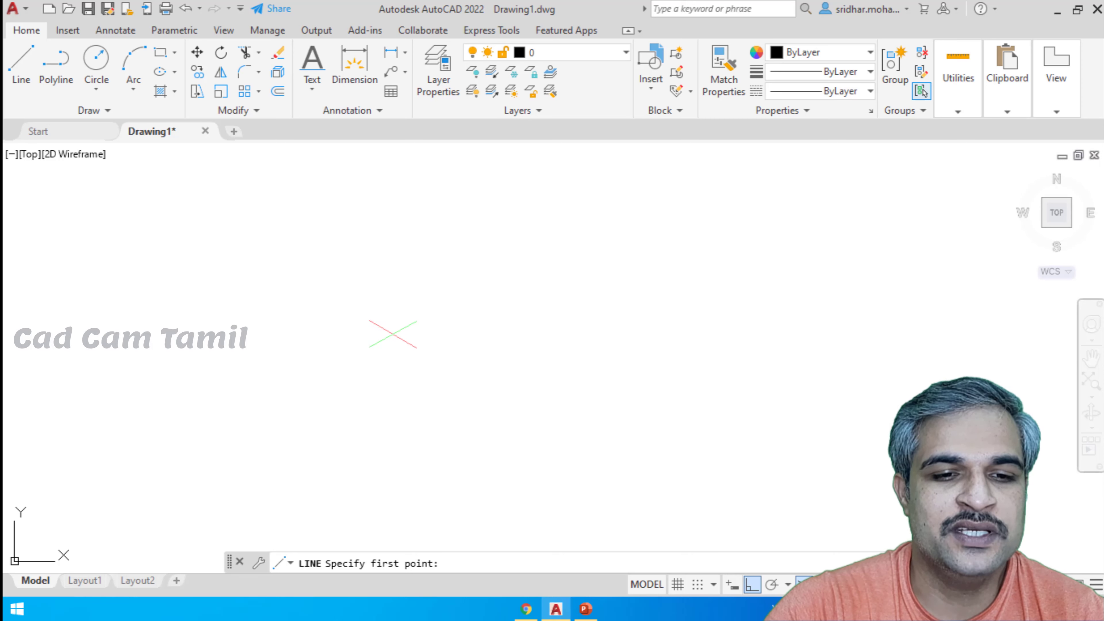
Draw the cube's isometric top face as a closed rhombus of four 100-unit lines.
click(390, 310)
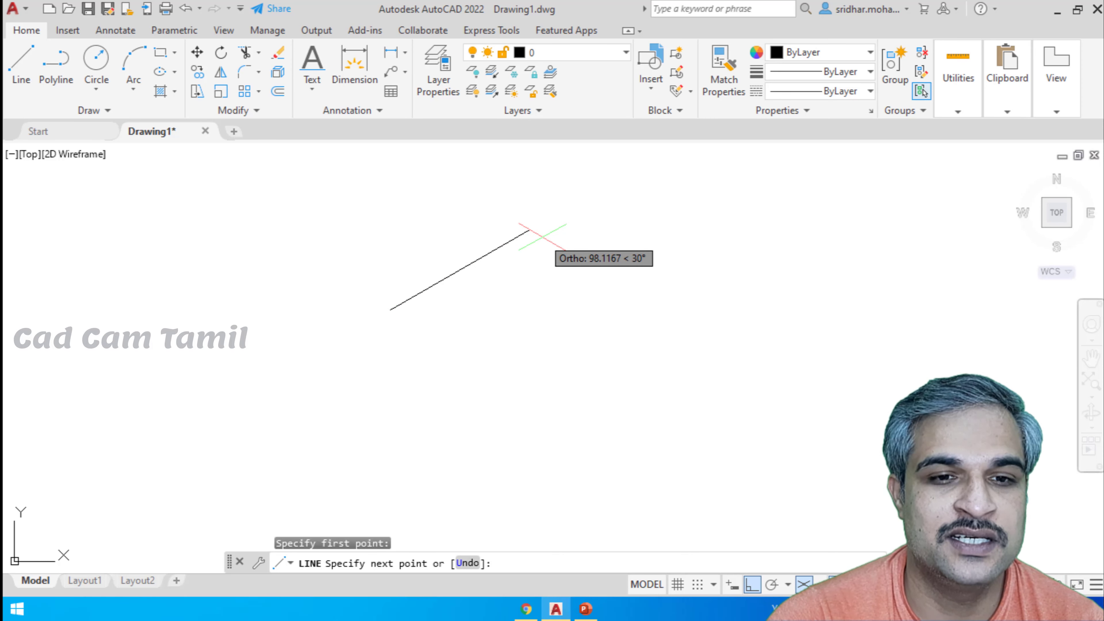
text(100)
key(Return)
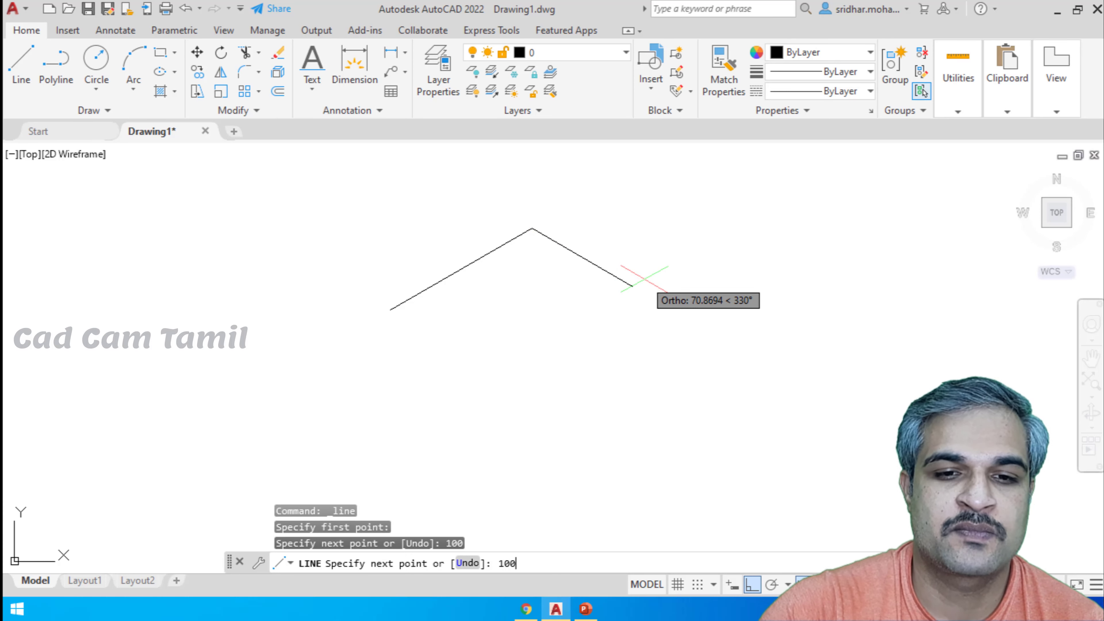
text(100)
key(Return)
text(1)
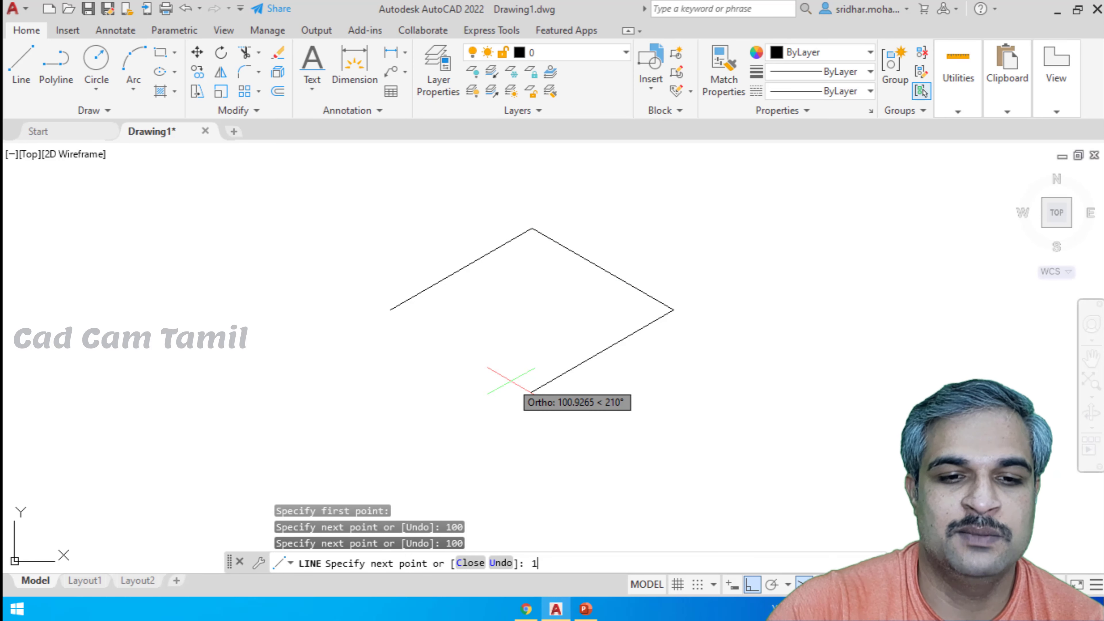
text(00)
key(Return)
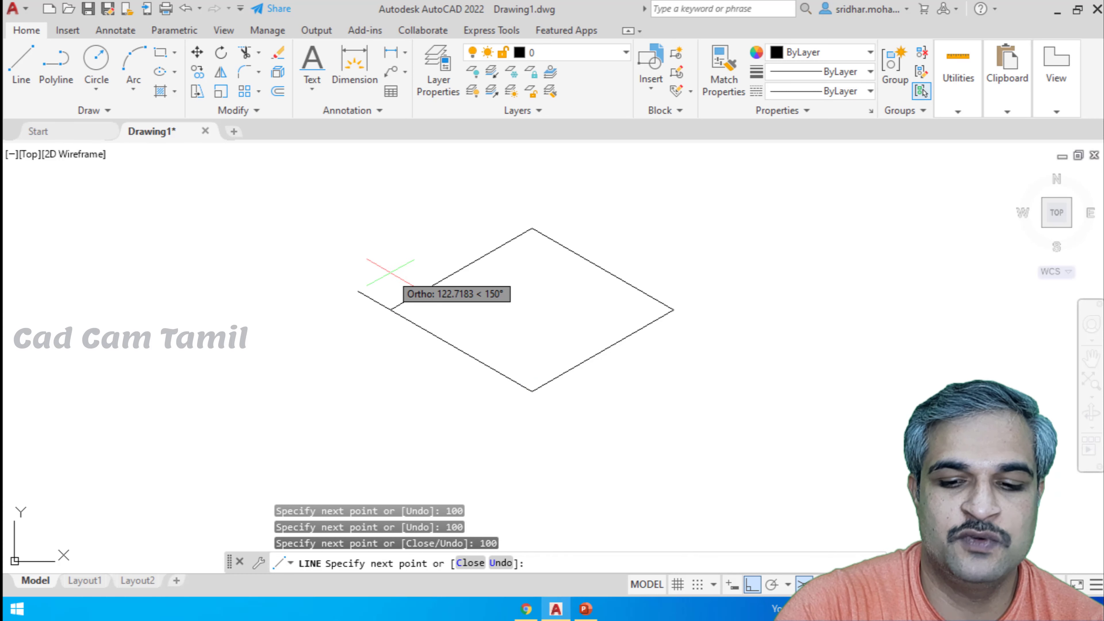
text(100)
key(Return)
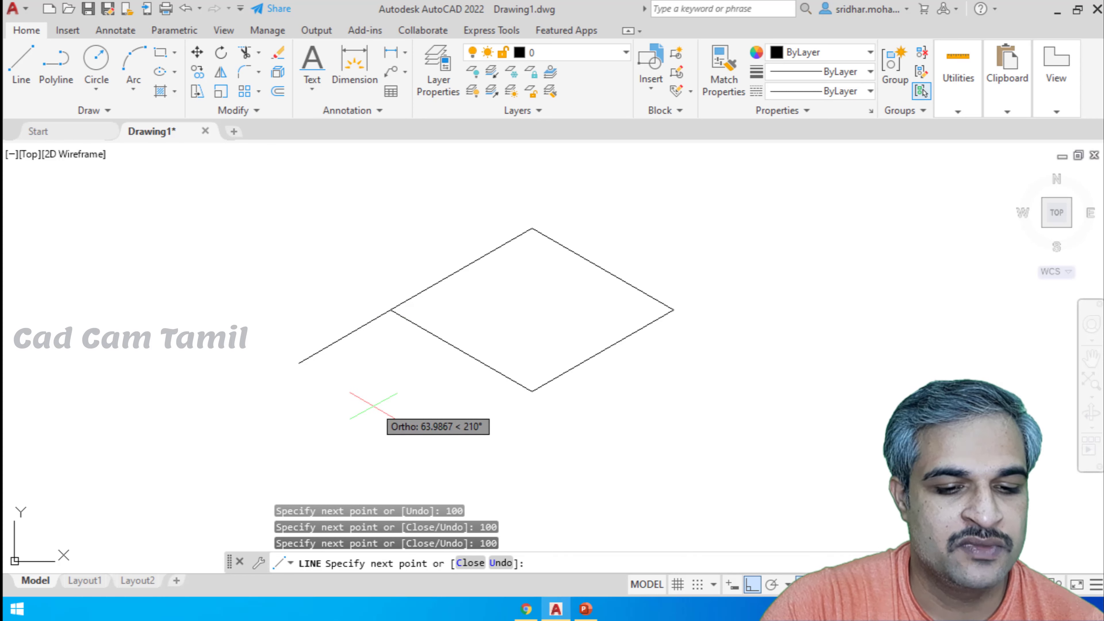
Complete the cube's left face with a 100-unit vertical edge, a 100-unit bottom edge and a line up to the front corner.
key(F5)
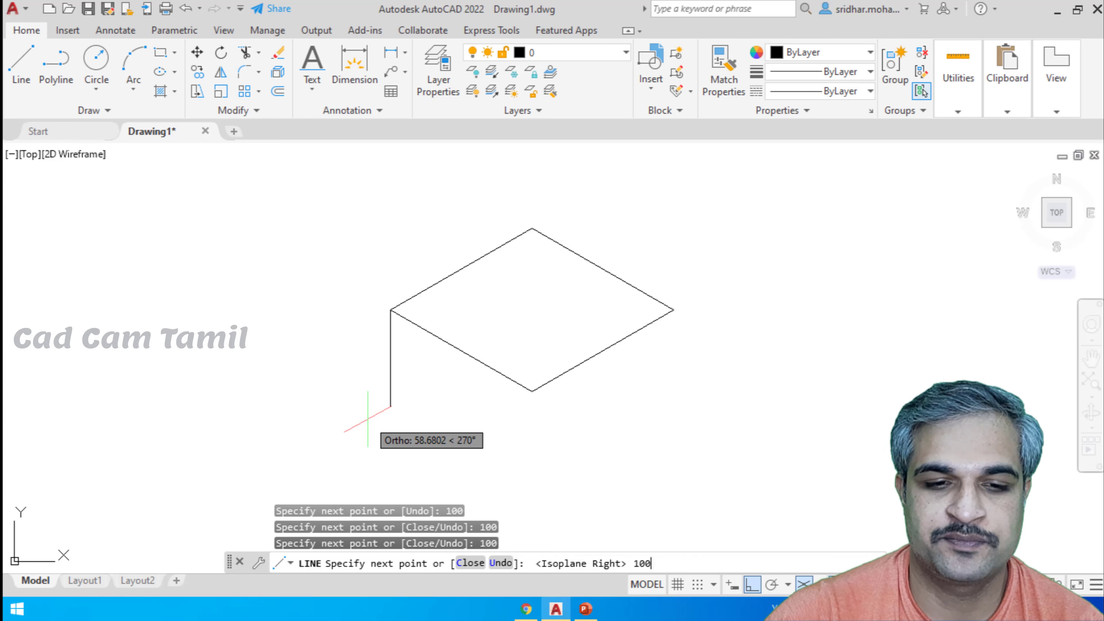
key(Return)
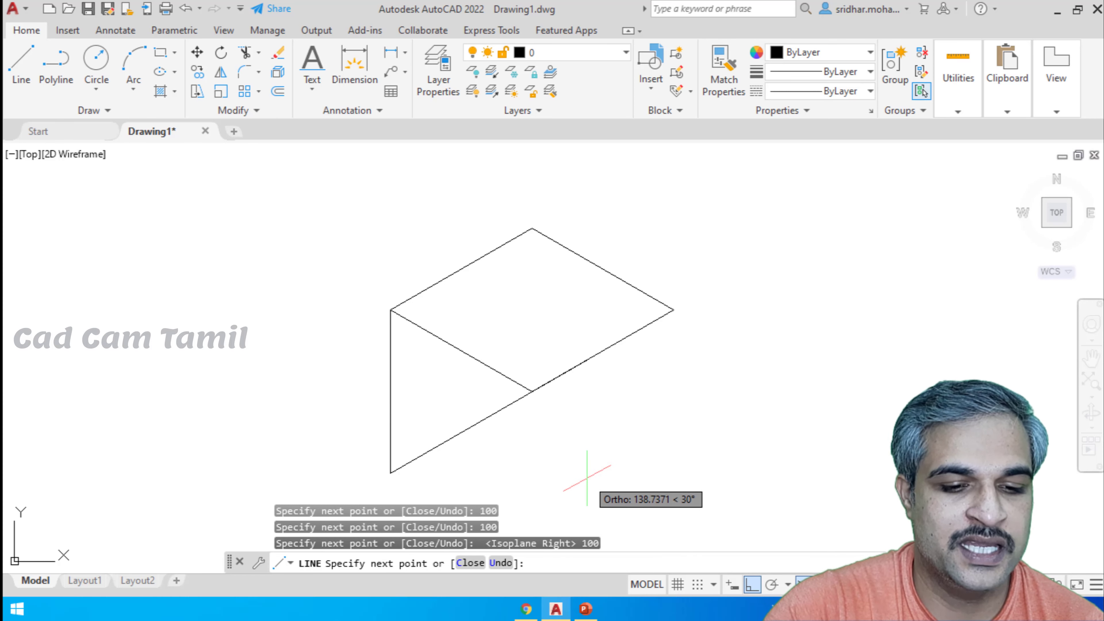
key(F5)
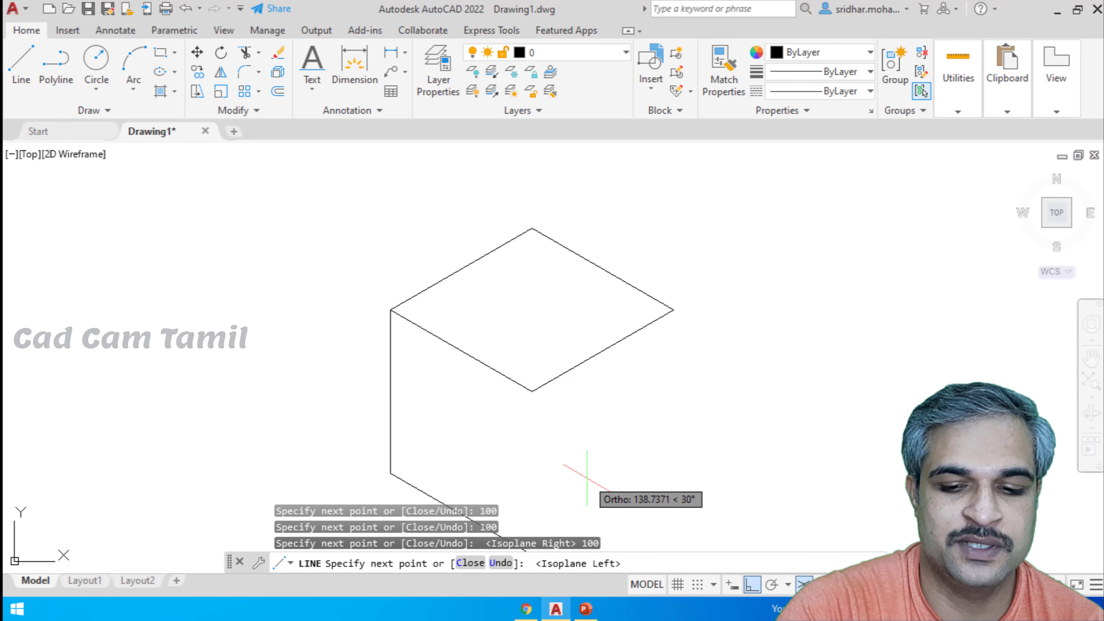
text(100)
key(Return)
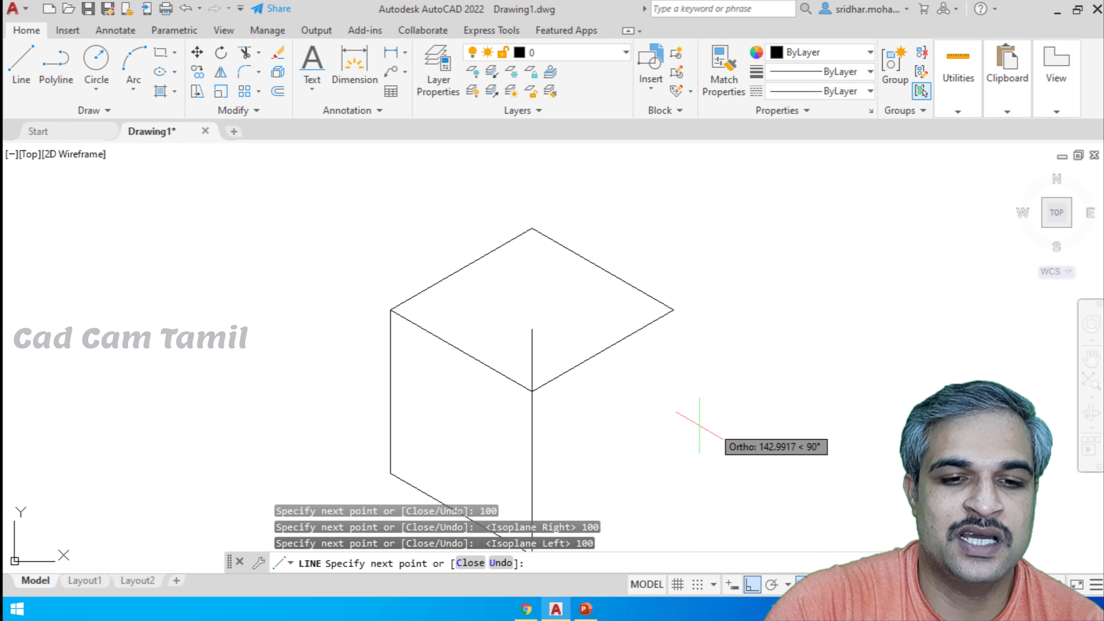
click(532, 391)
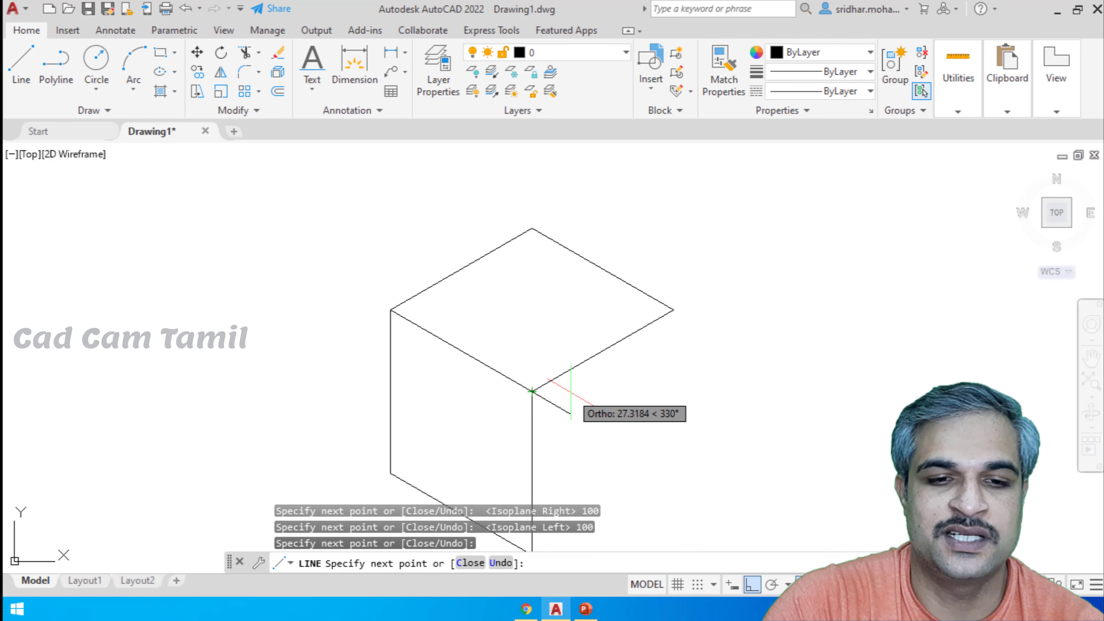
key(Return)
Complete the cube's right face with a 100-unit line down from the top face's right corner and a 100-unit bottom edge.
scroll(557, 343, up, 2)
scroll(557, 344, down, 6)
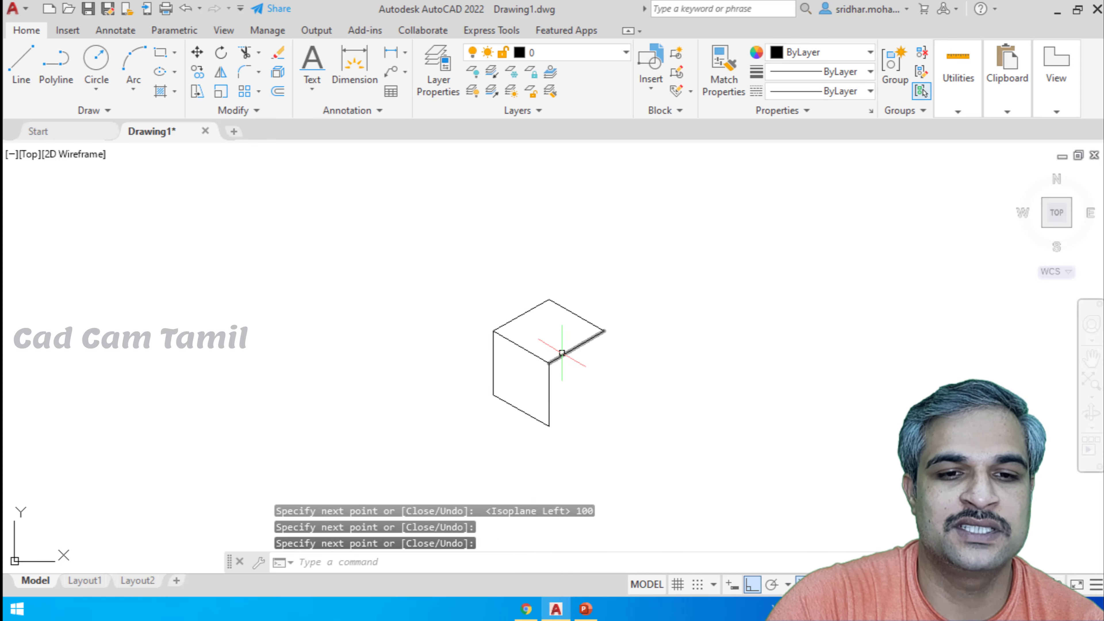
scroll(555, 390, up, 2)
scroll(555, 390, up, 2)
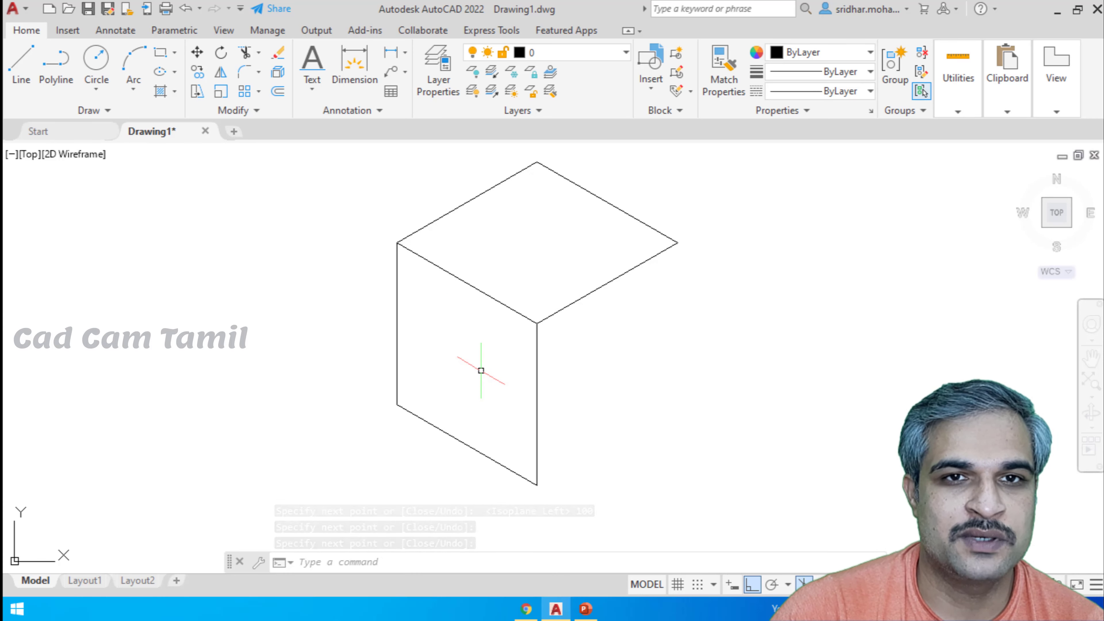
click(21, 63)
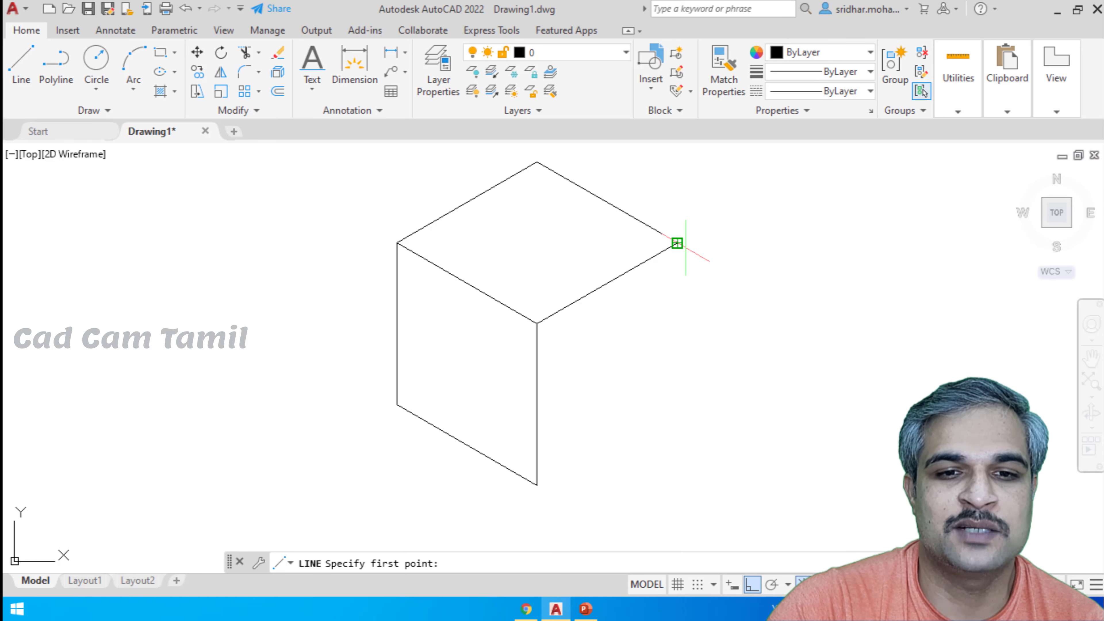
click(677, 243)
text(100)
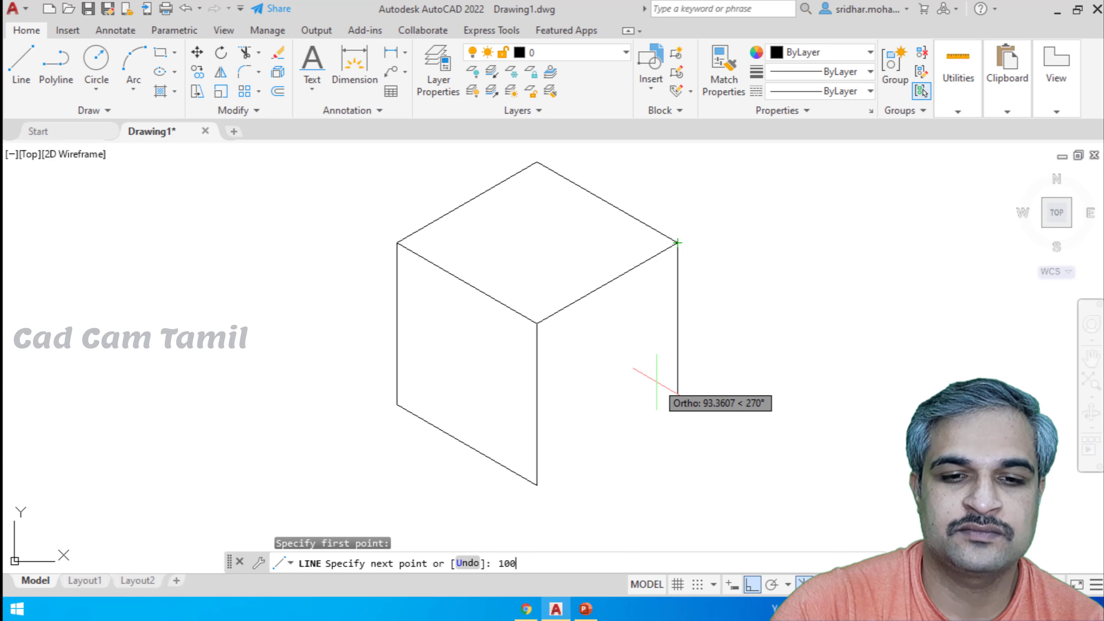
key(Return)
key(F3)
key(F5)
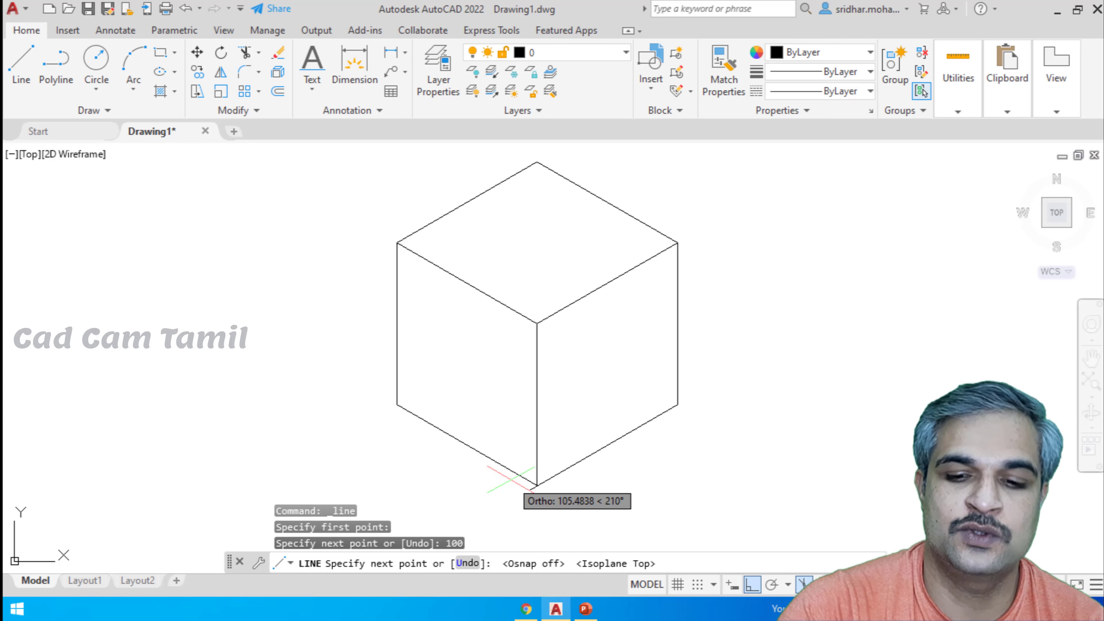
text(100)
key(Return)
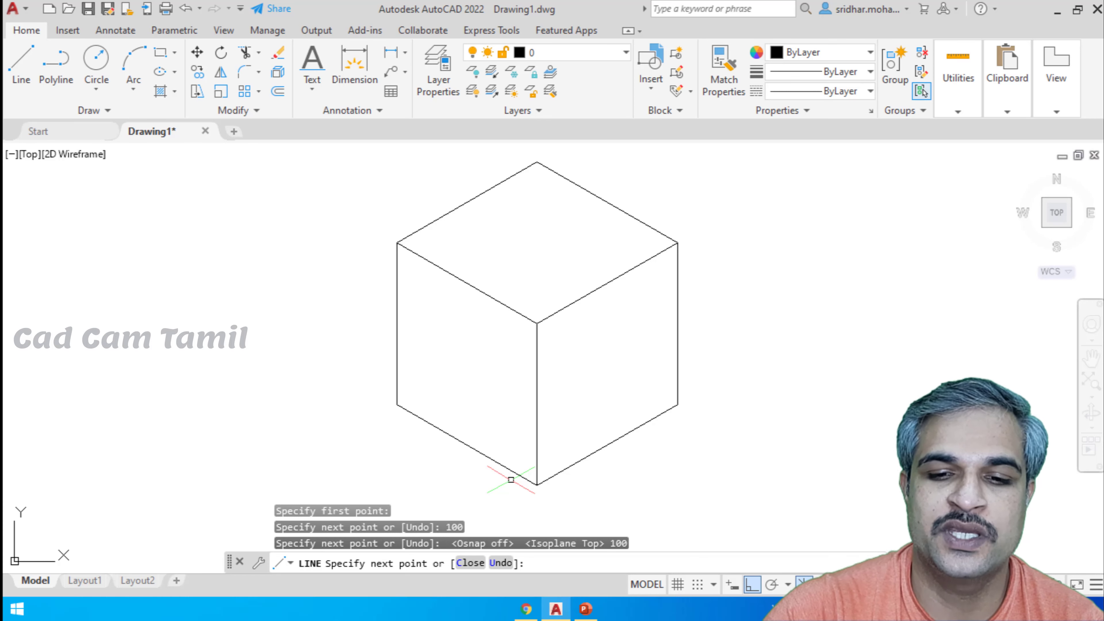
key(Return)
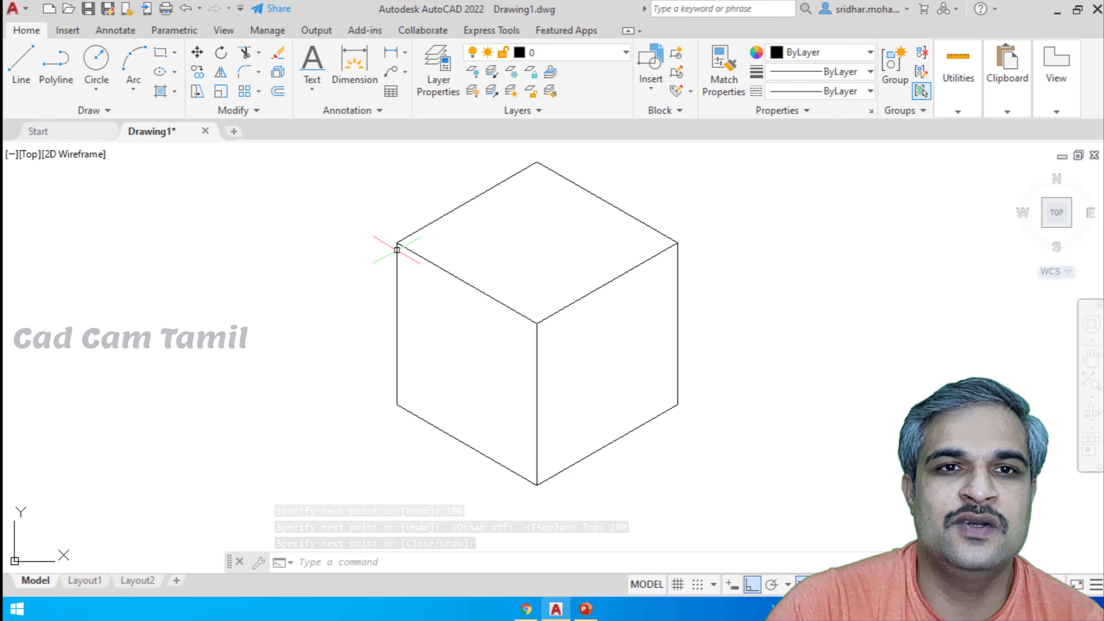
Set the lineweight of all the cube's lines to 0.30 mm.
key(ctrl+a)
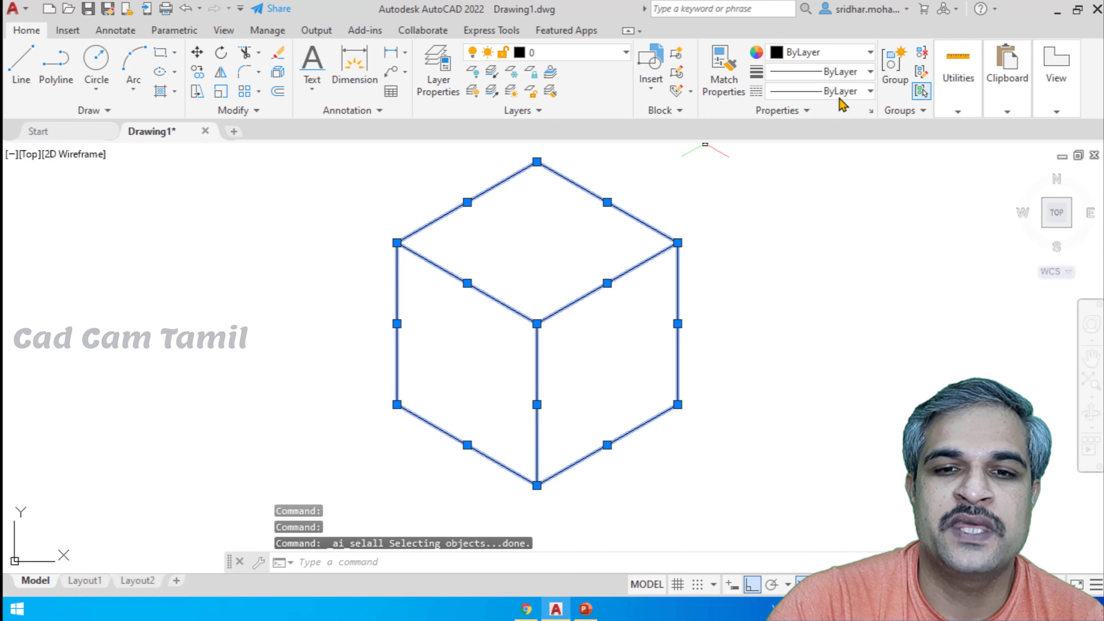
click(848, 72)
scroll(827, 205, down, 1)
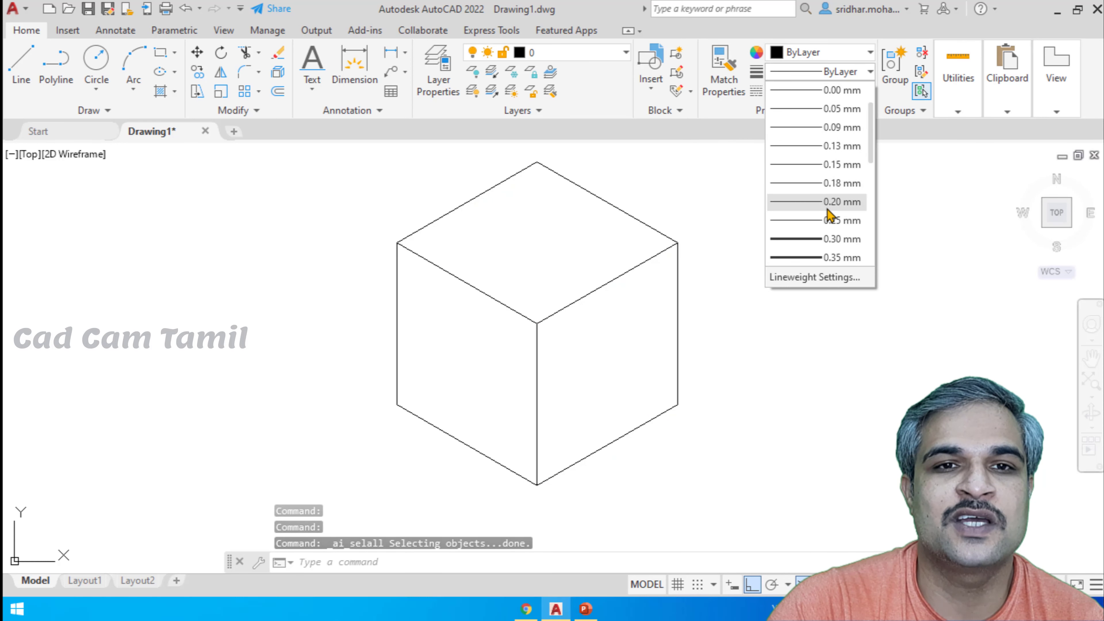
click(806, 239)
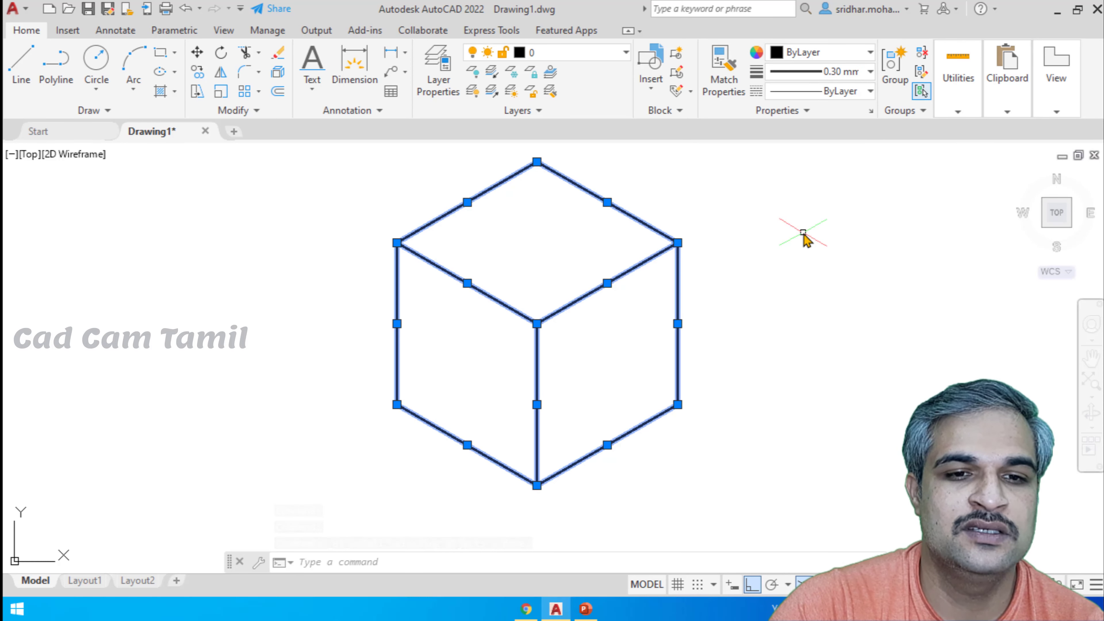
key(Escape)
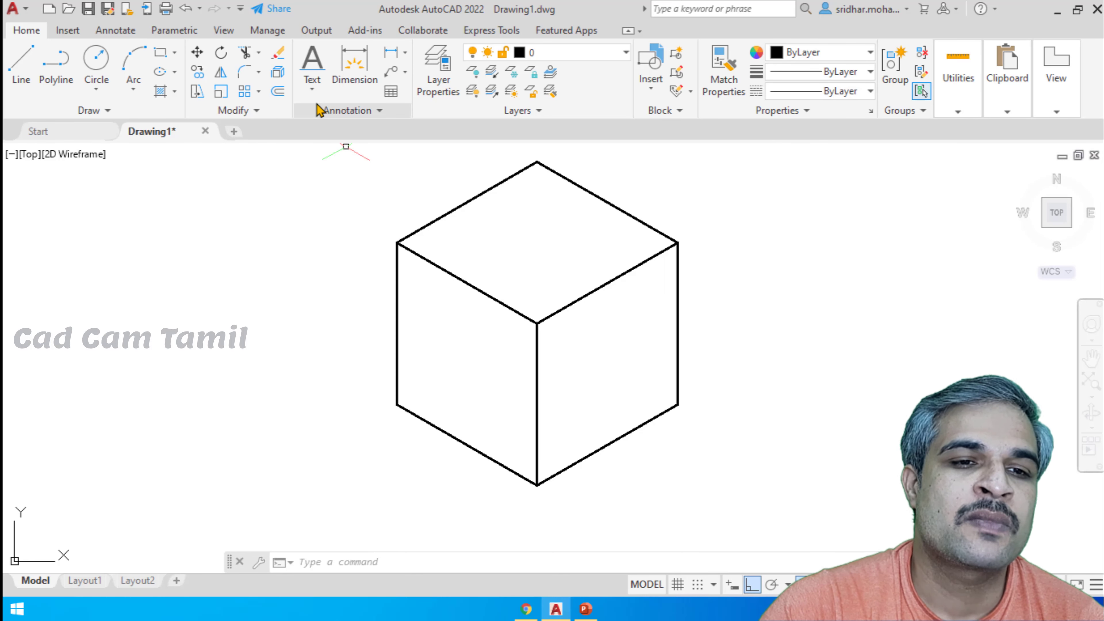
Add the single-line text "Cad" on the cube's left face, with height 25 and a 330° rotation along the left isoplane.
click(313, 91)
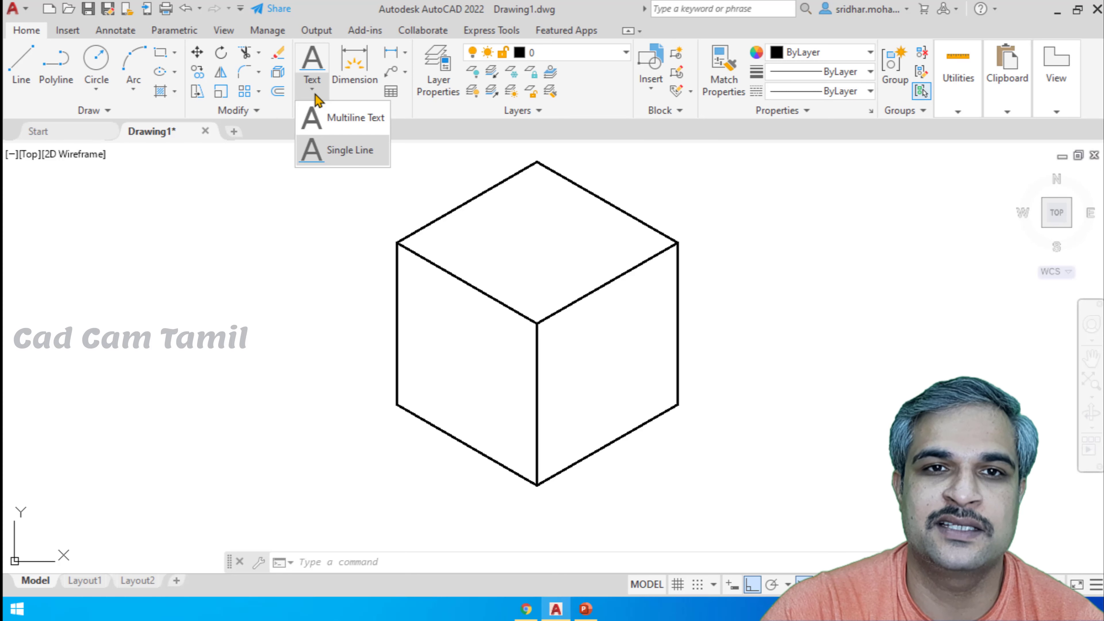
click(326, 152)
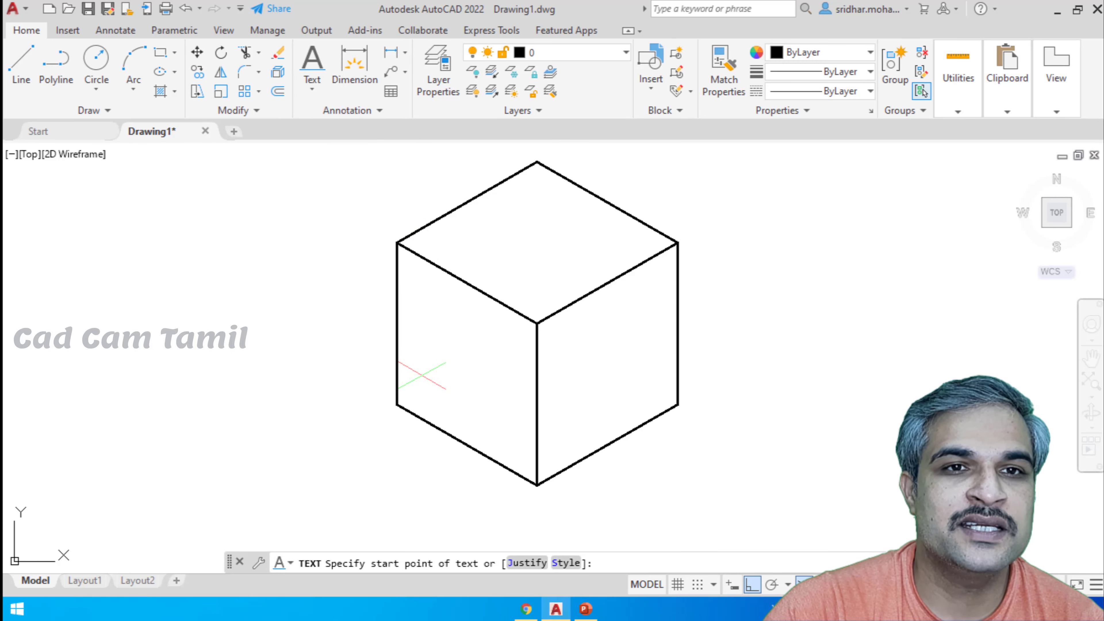
click(422, 375)
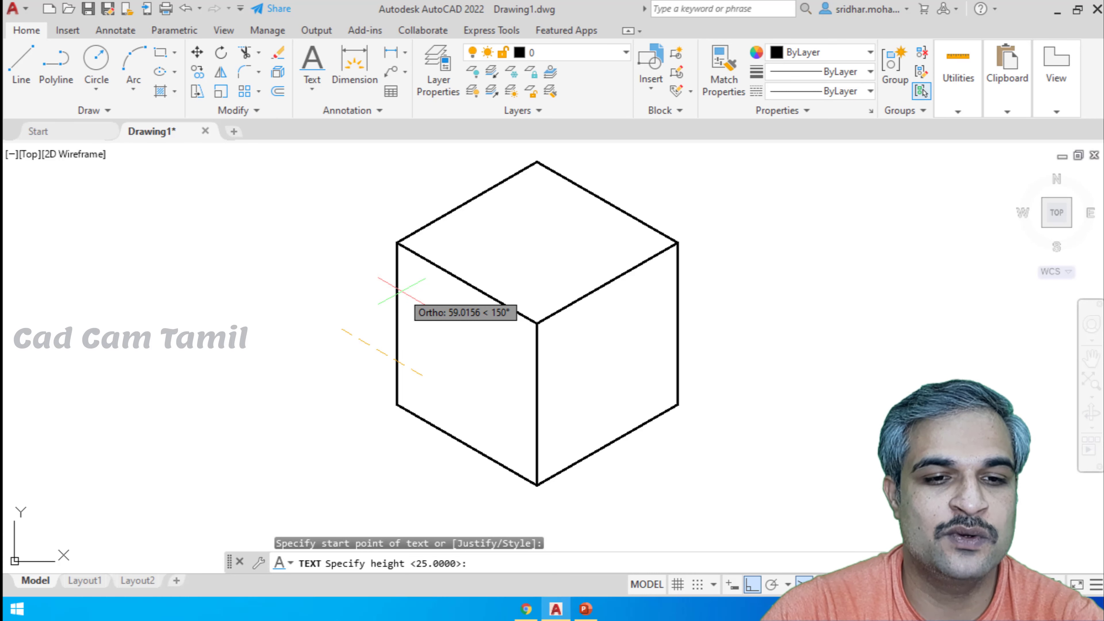
key(F5)
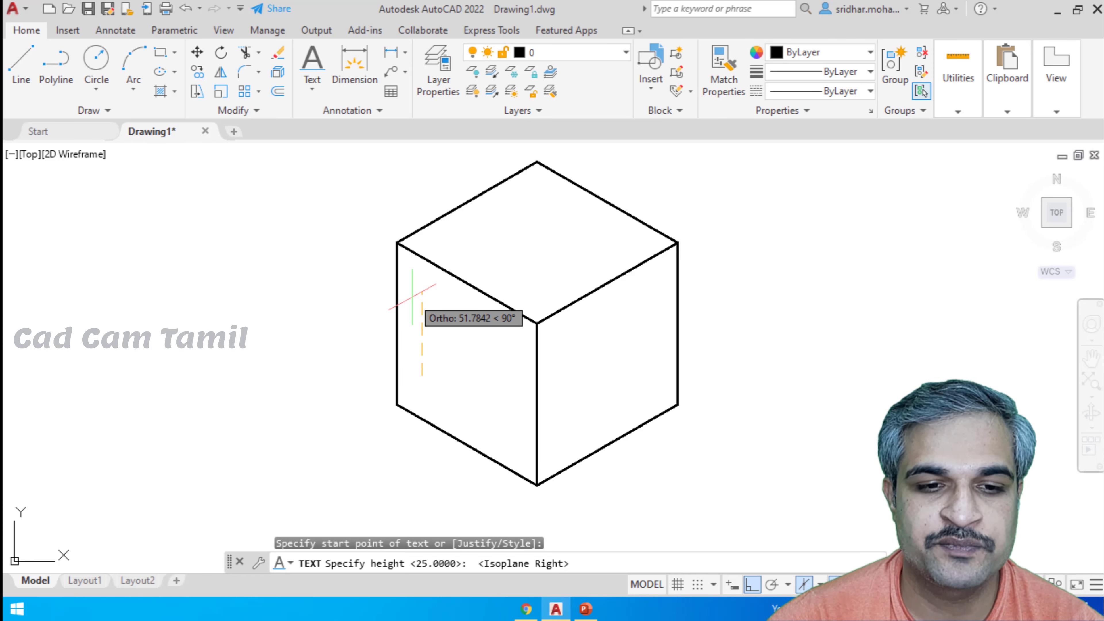
key(Return)
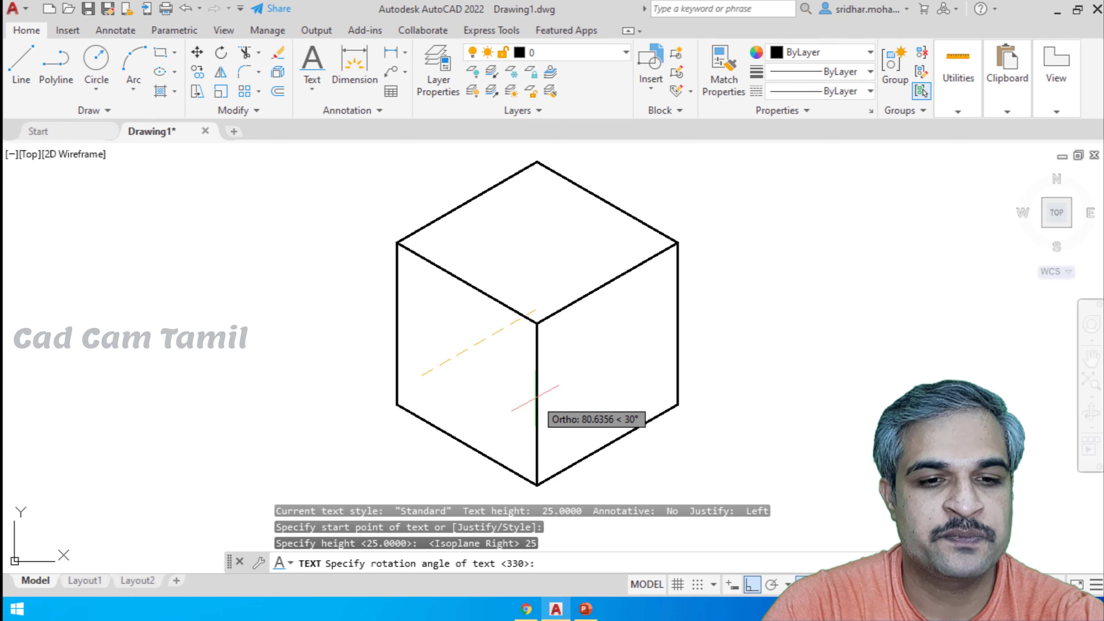
key(F5)
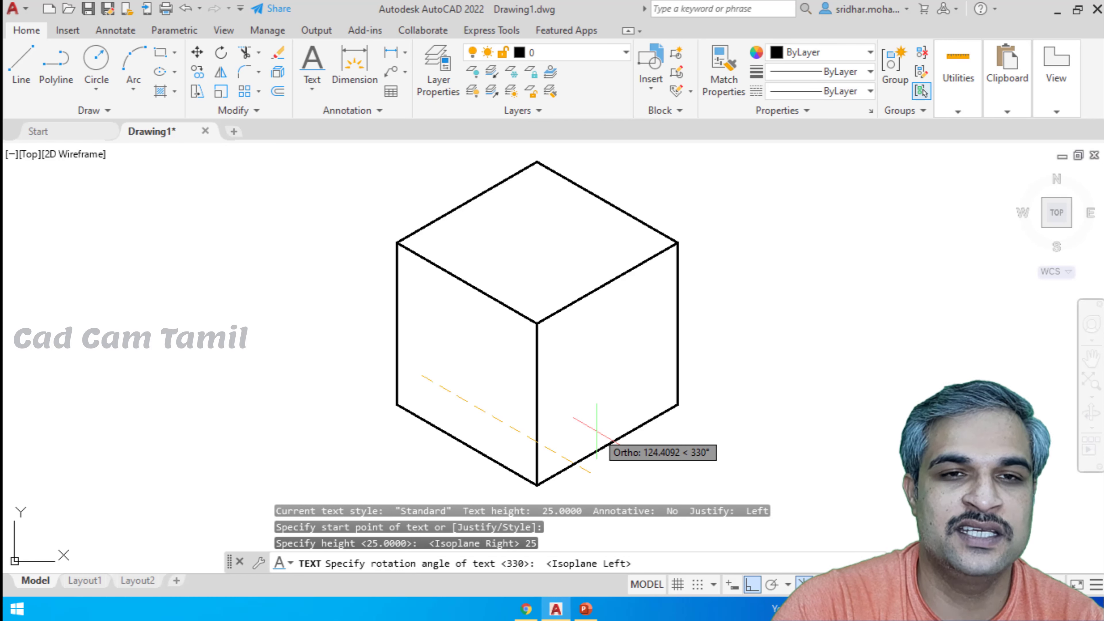
click(625, 461)
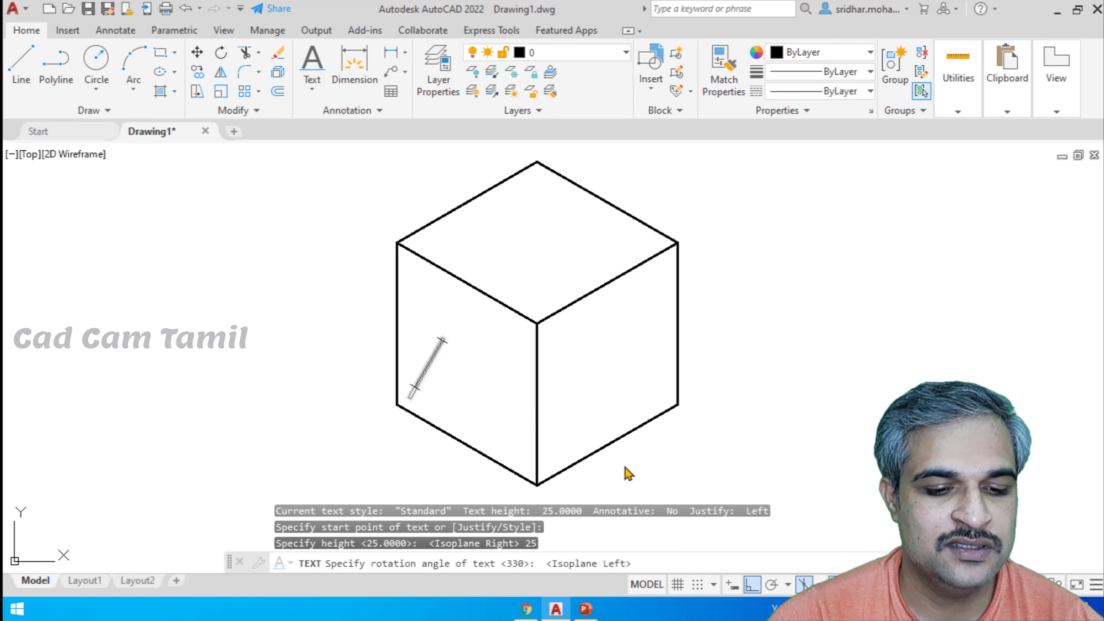
text(Cad)
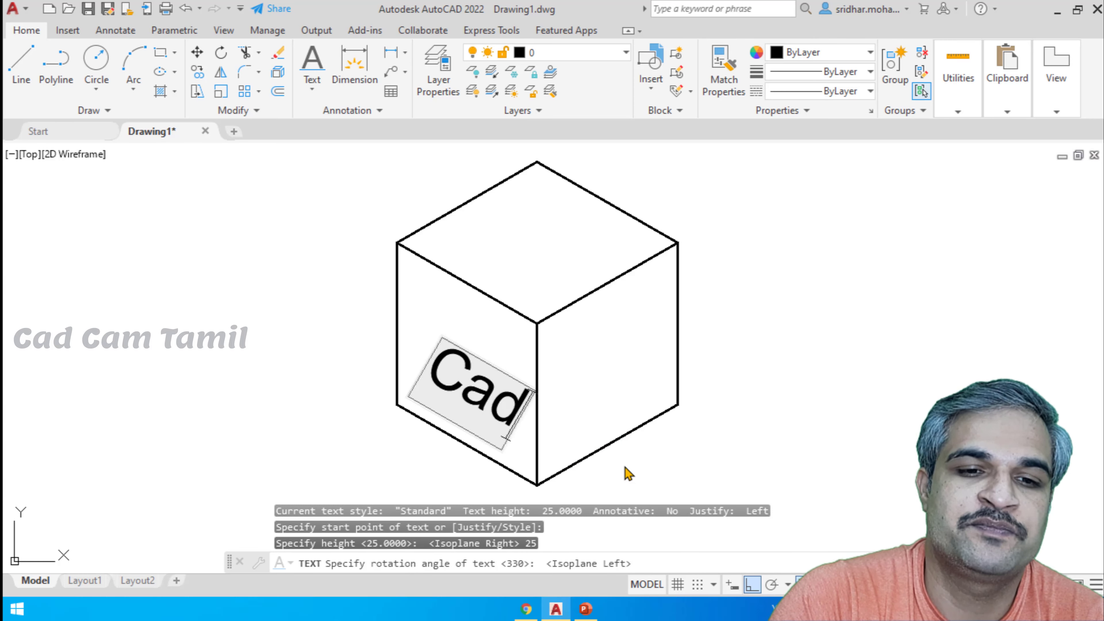
key(Return)
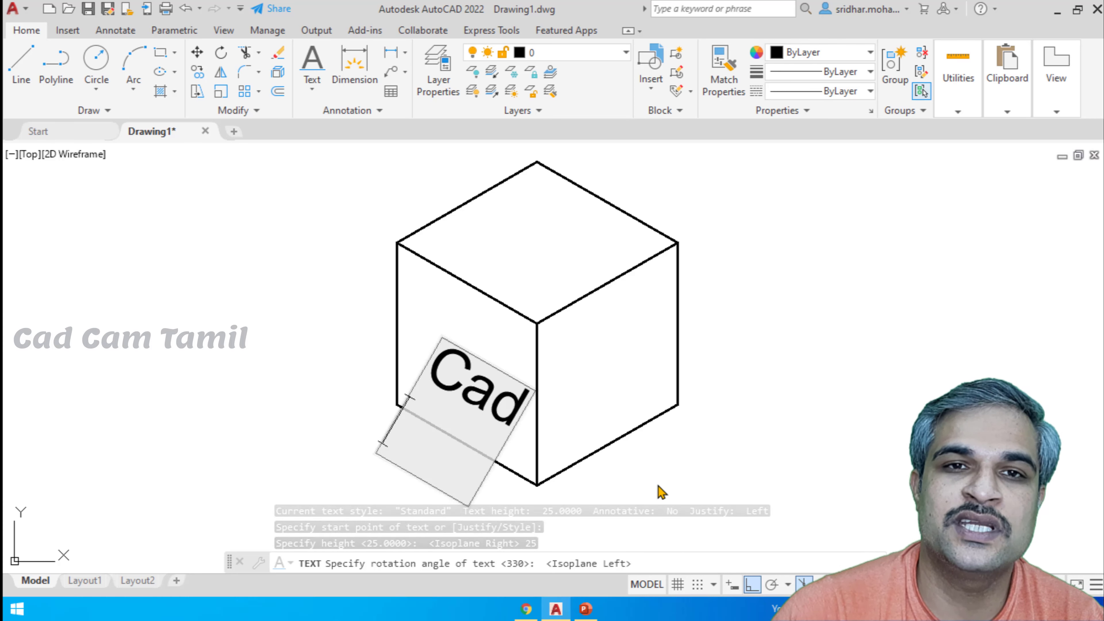
key(Return)
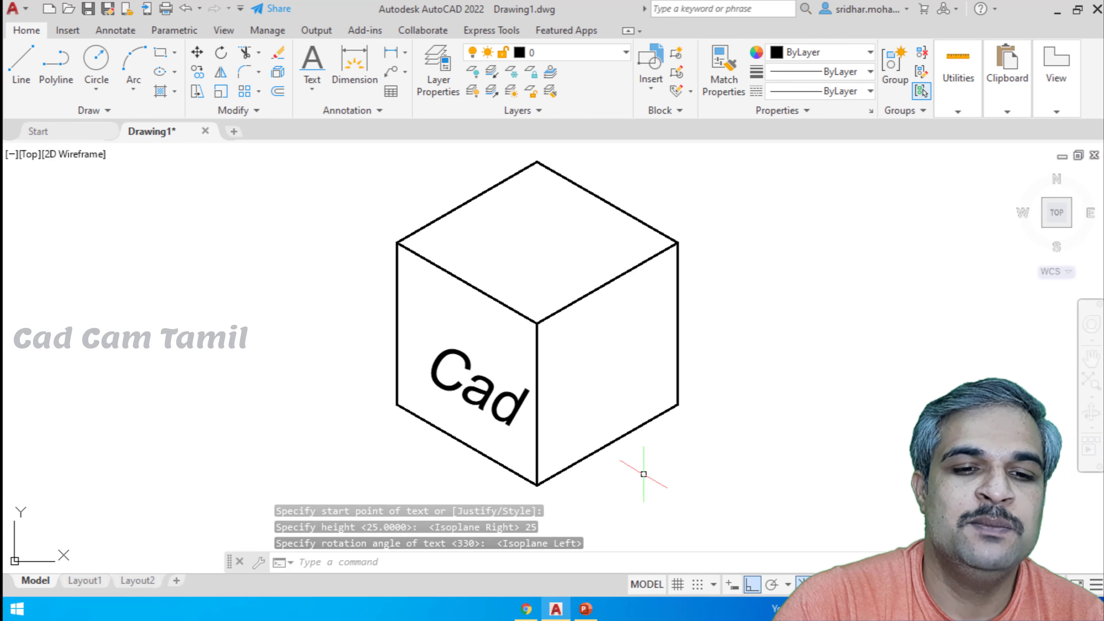
Set the obliquing angle of the "Cad" text on the cube's left face to -30°.
click(488, 405)
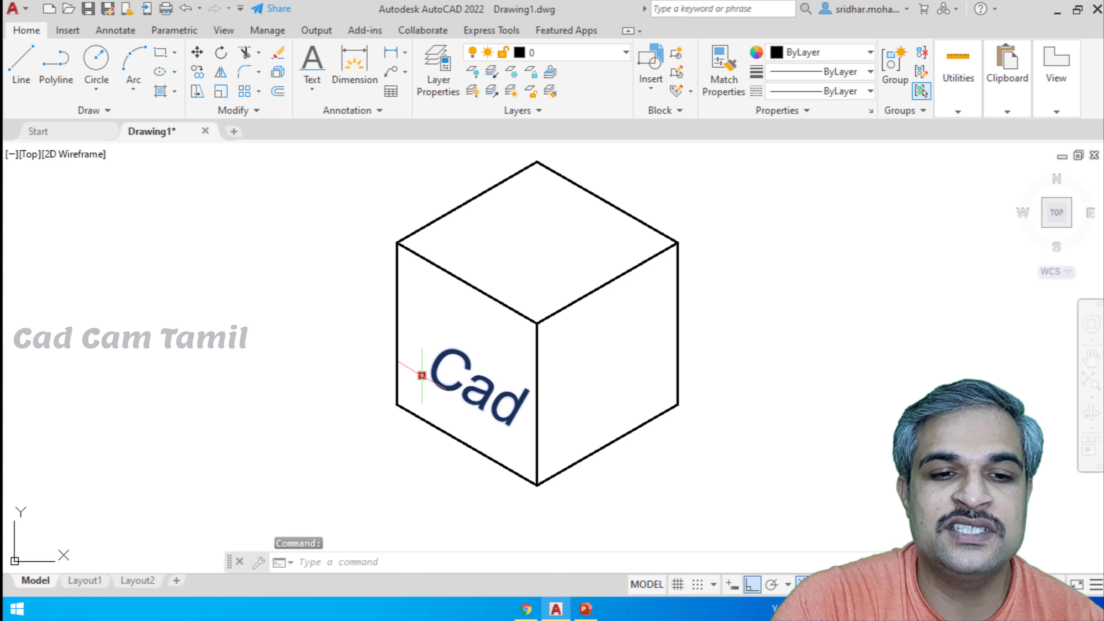
right_click(421, 375)
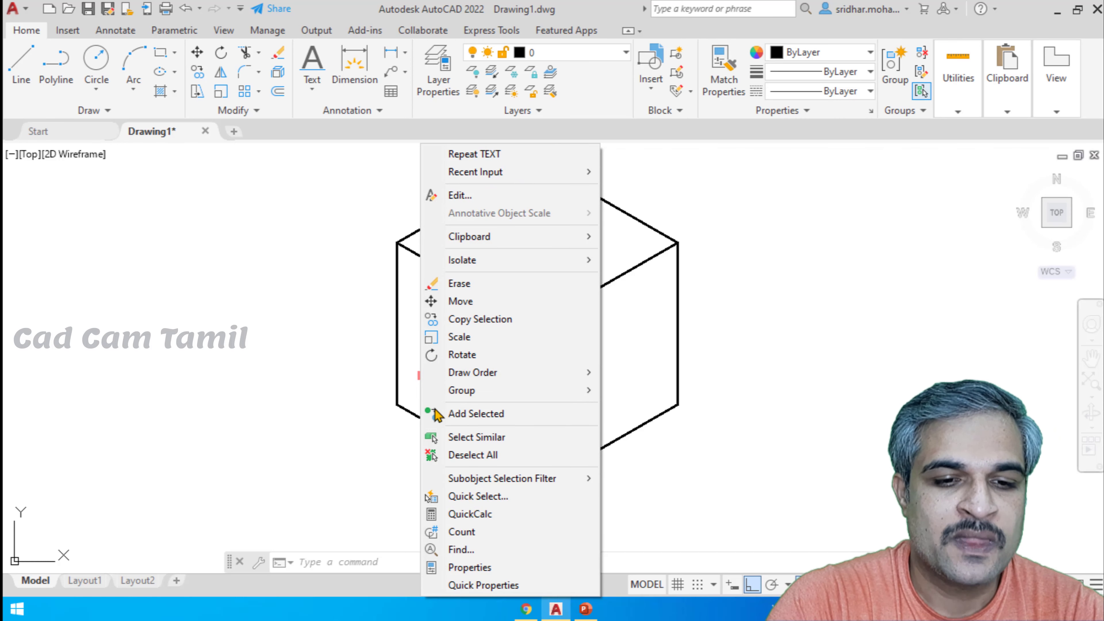
click(480, 567)
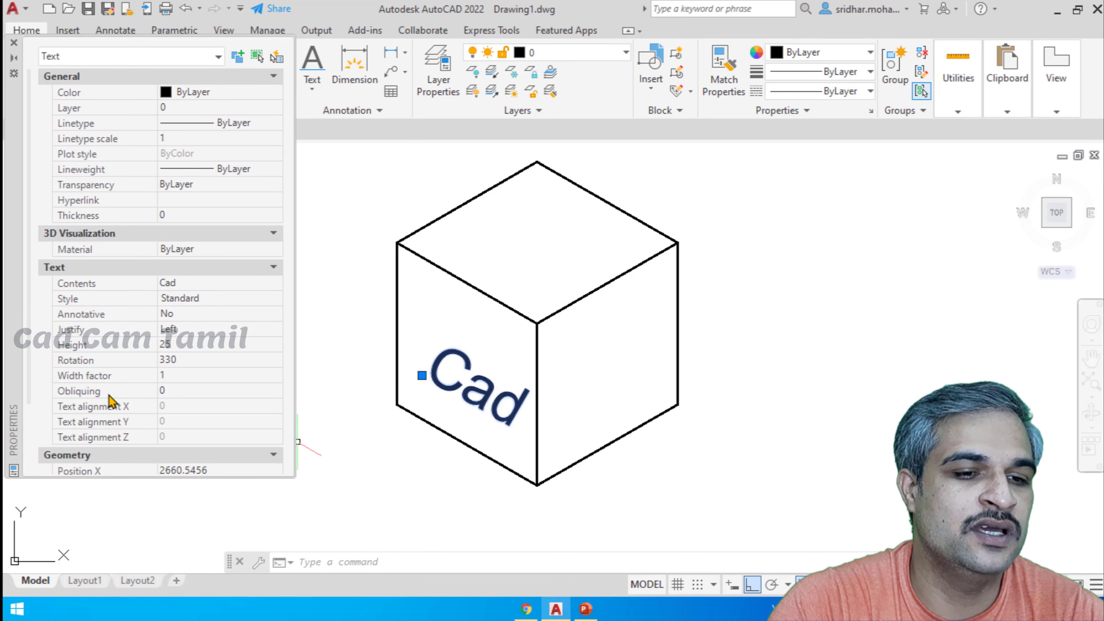
click(169, 391)
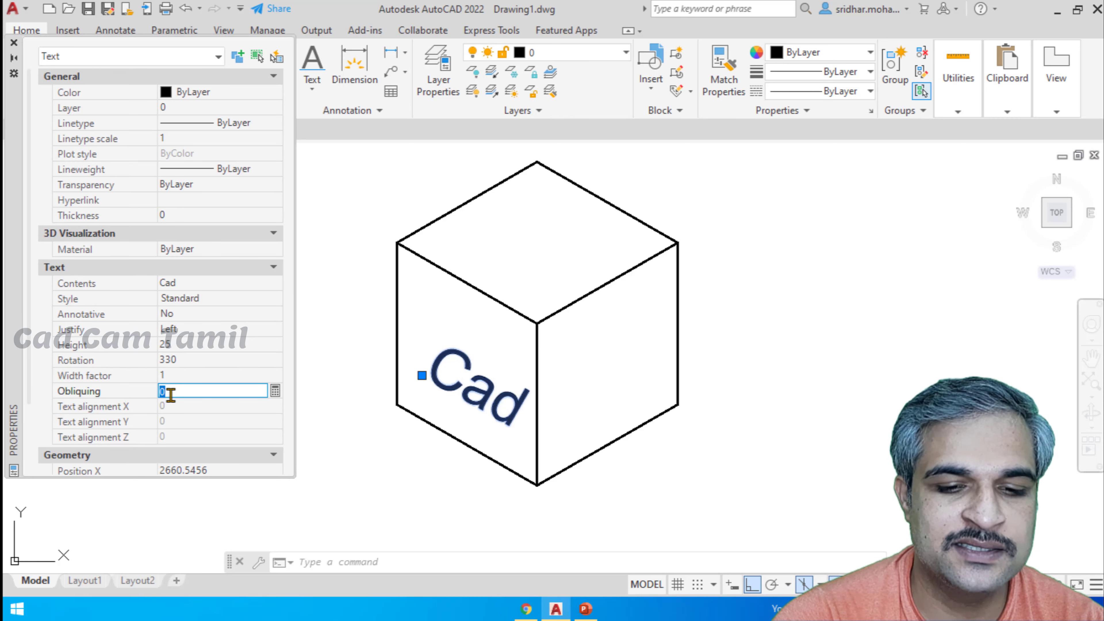
text(-30)
key(Return)
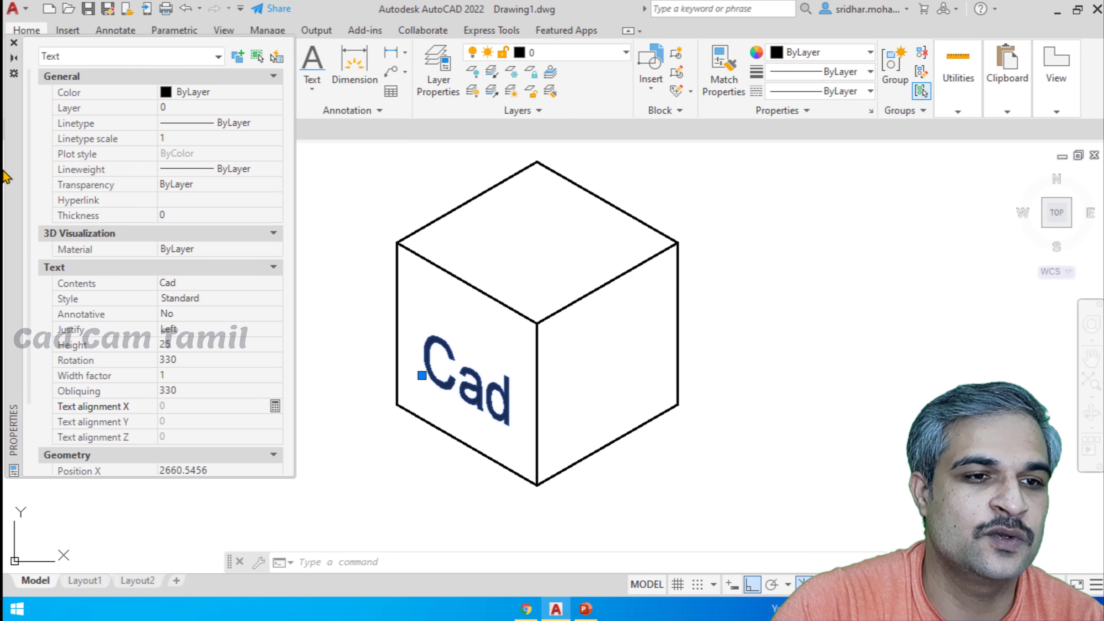
click(14, 42)
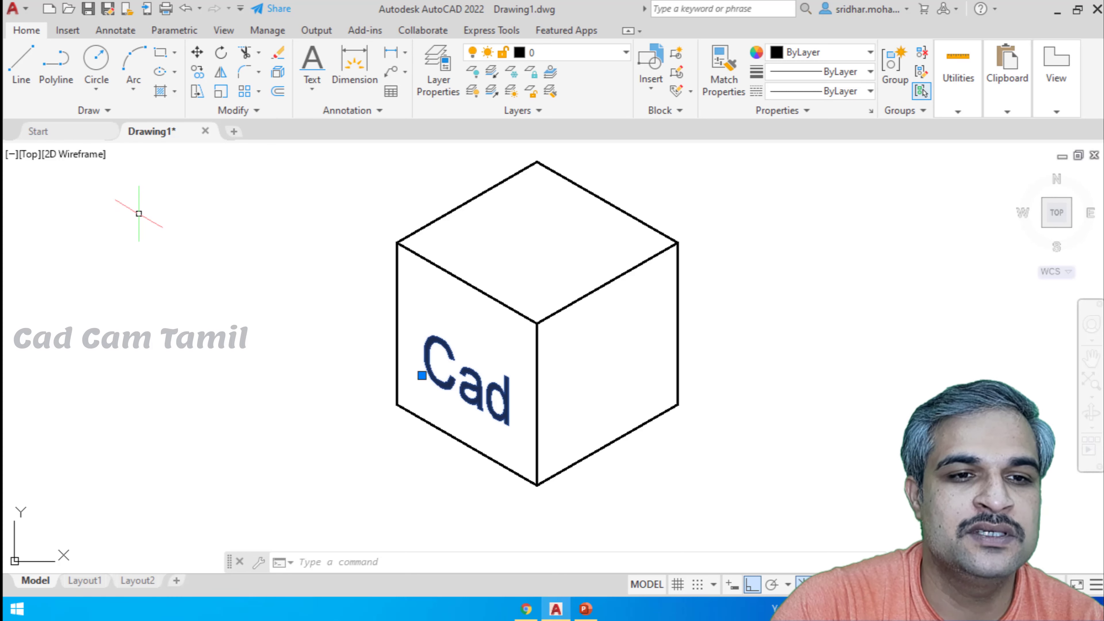
key(Escape)
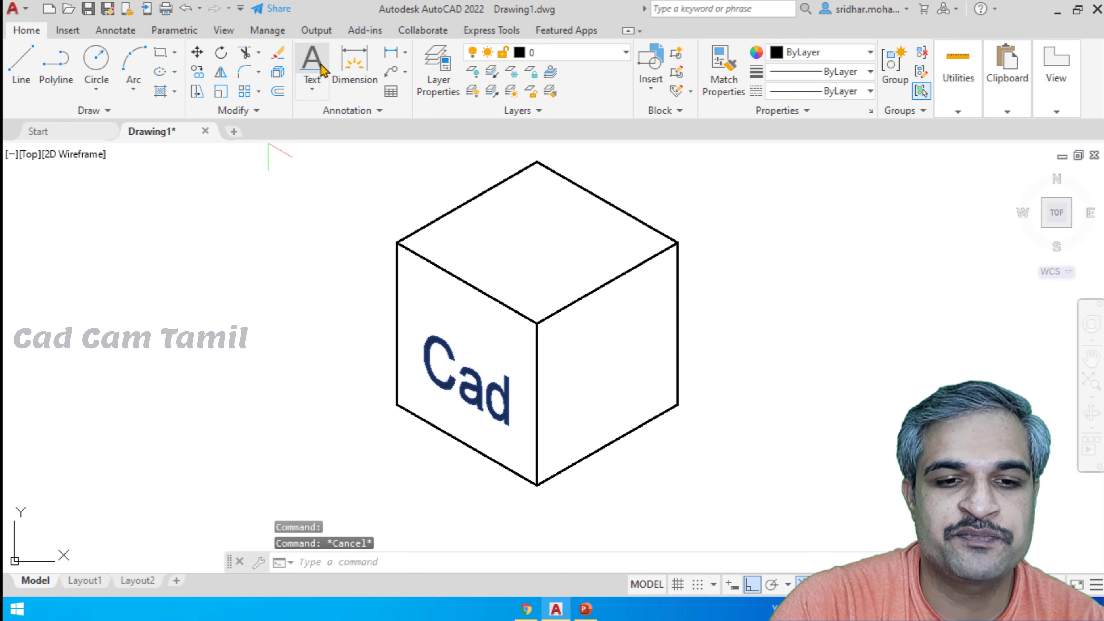
Add the single-line text "Cam" on the cube's right face, with height 25 and a 30° rotation along the isometric axis.
click(321, 69)
click(559, 409)
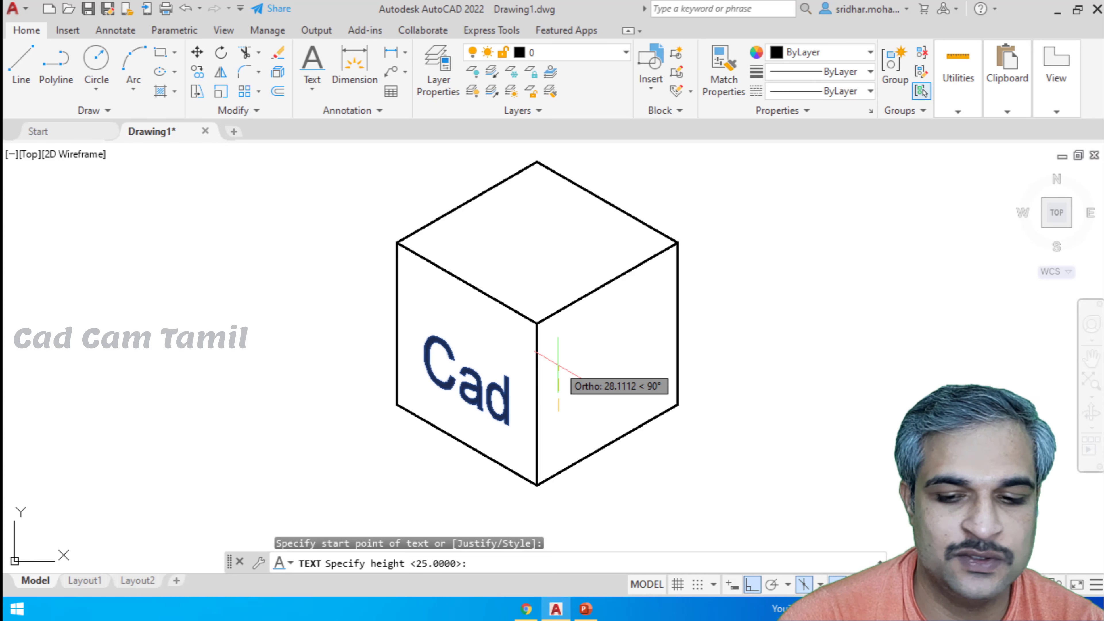
text(25)
key(Return)
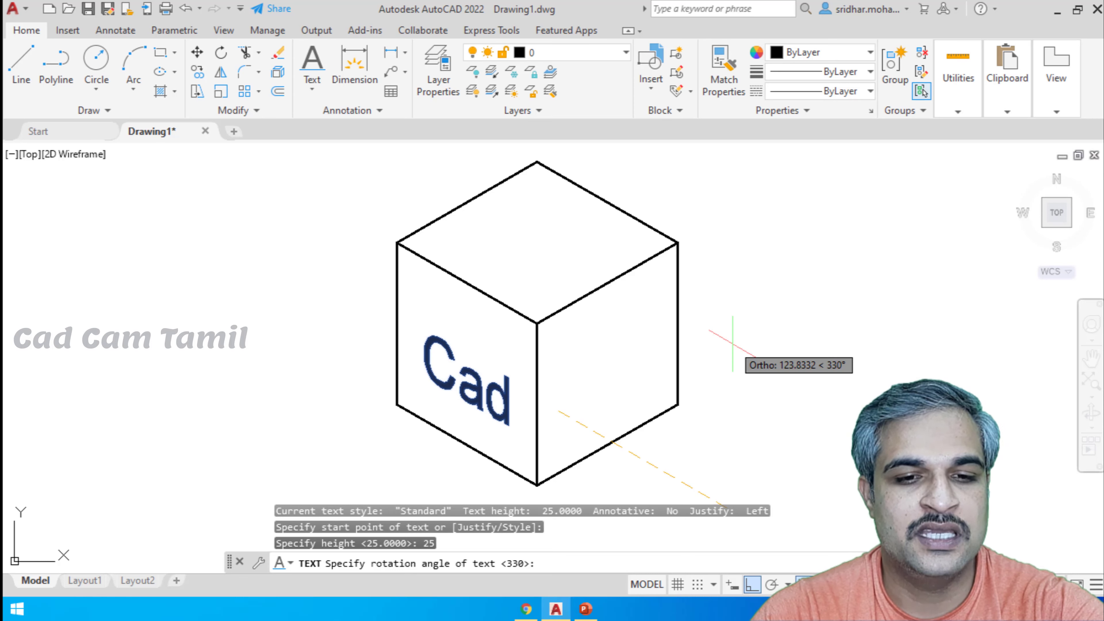
key(F5)
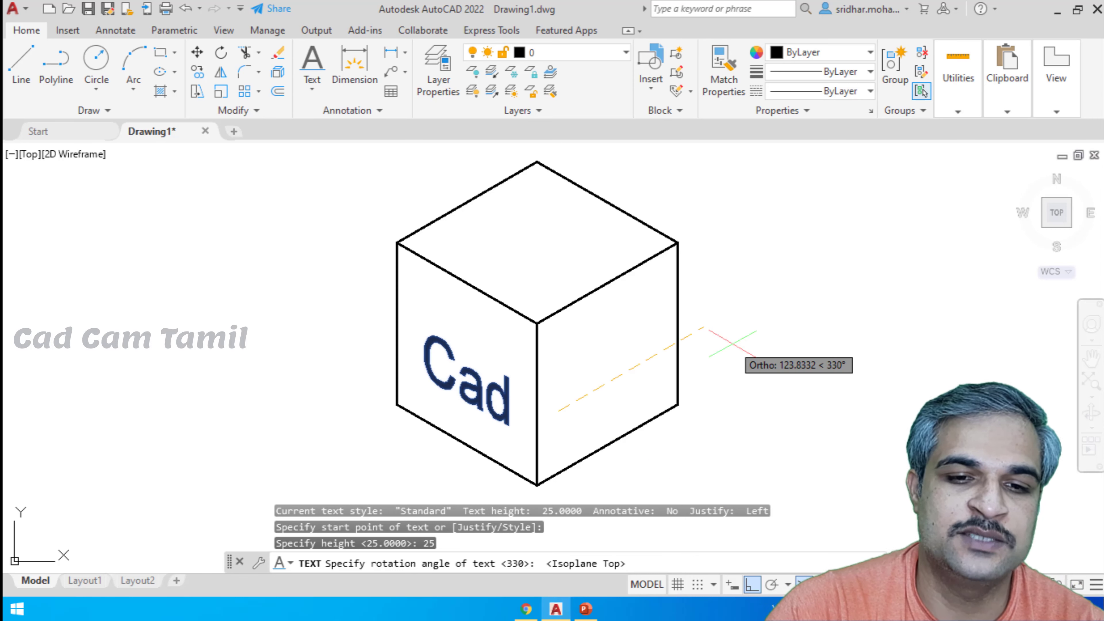
key(Return)
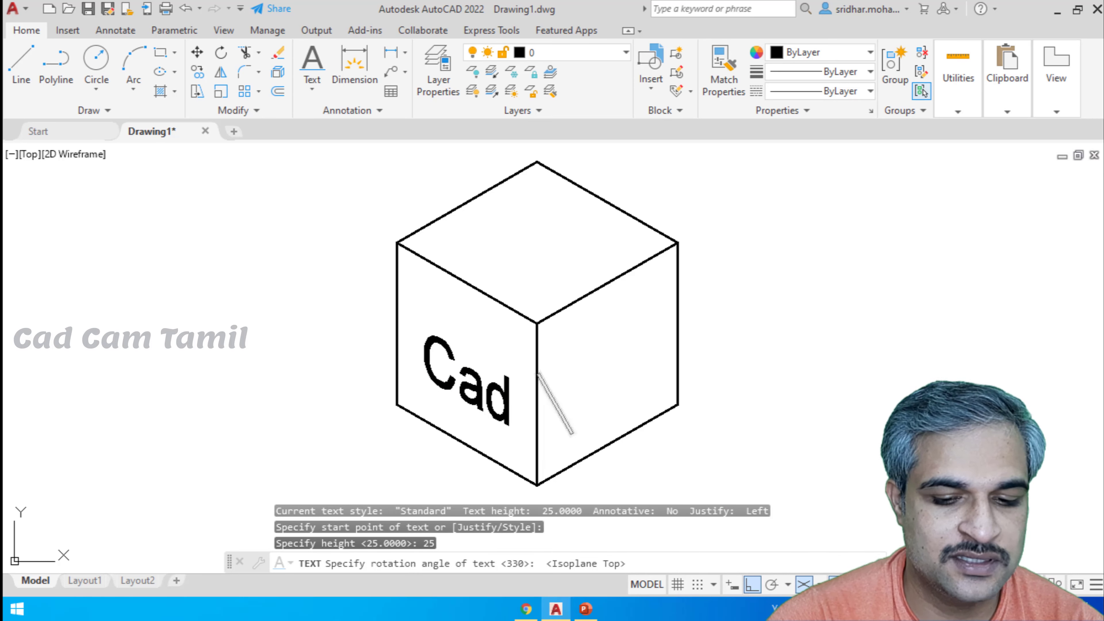
text(Cam)
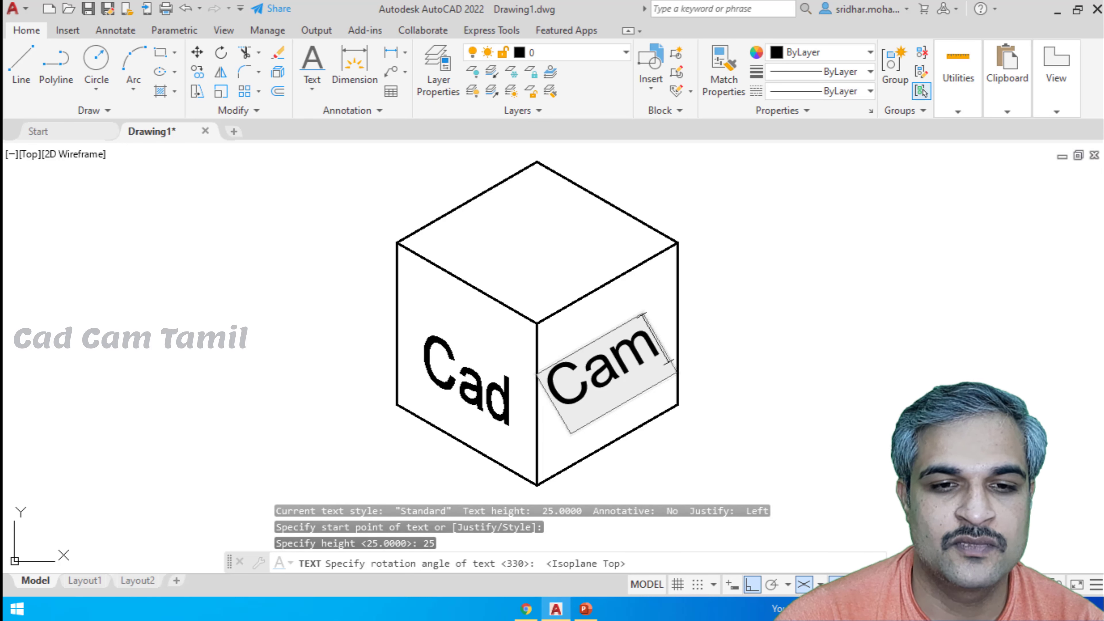
key(Return)
key(Return)
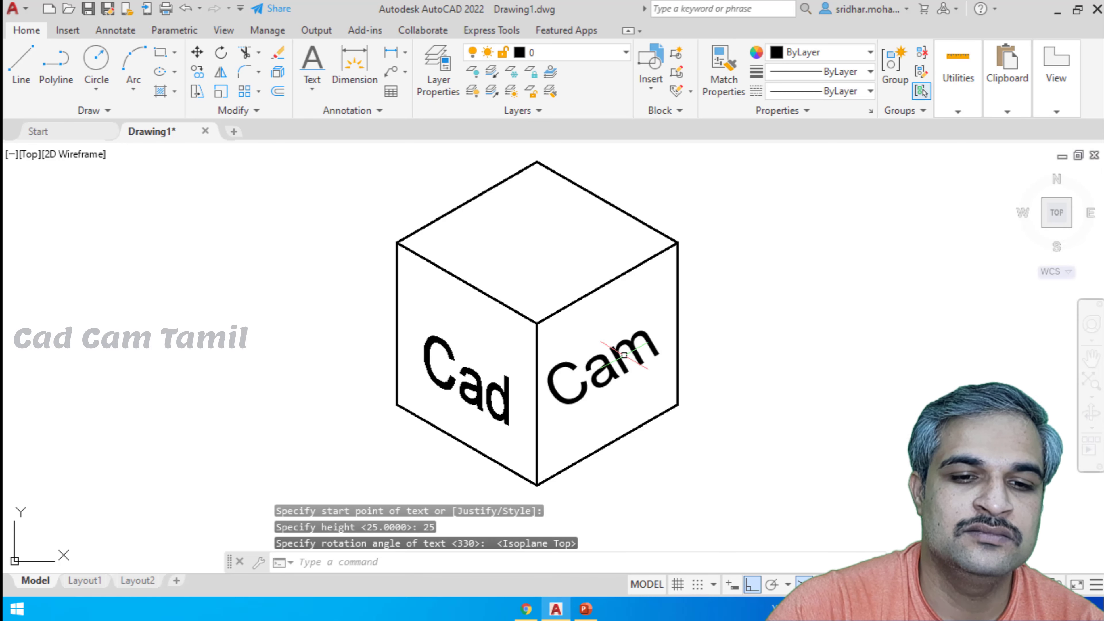
Set the obliquing angle of the "Cam" text on the cube's right face to 30°.
click(560, 405)
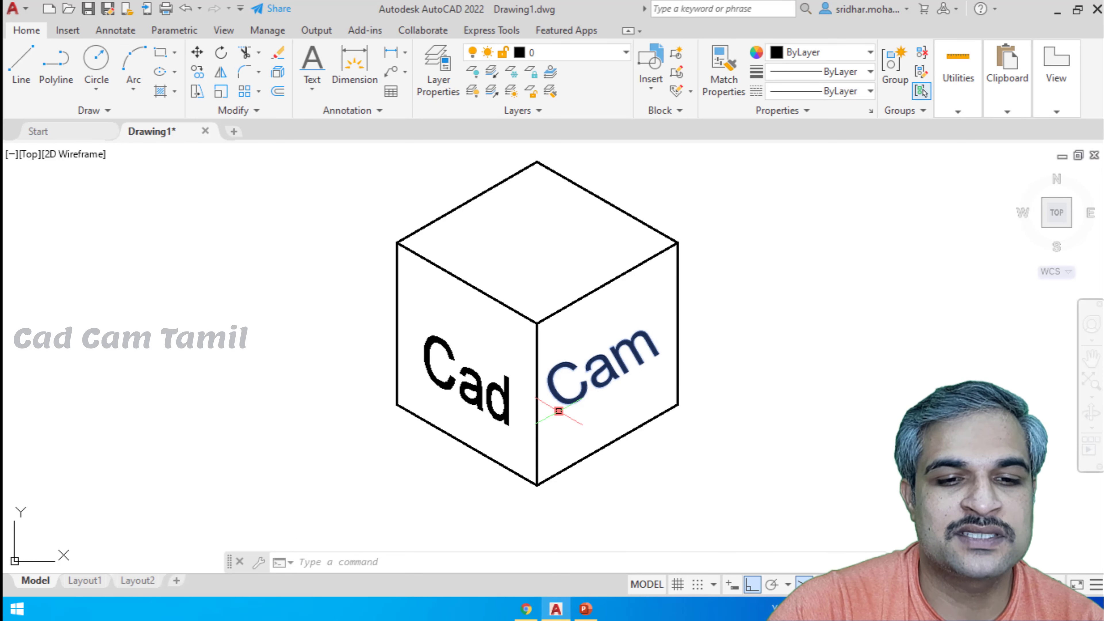
right_click(559, 411)
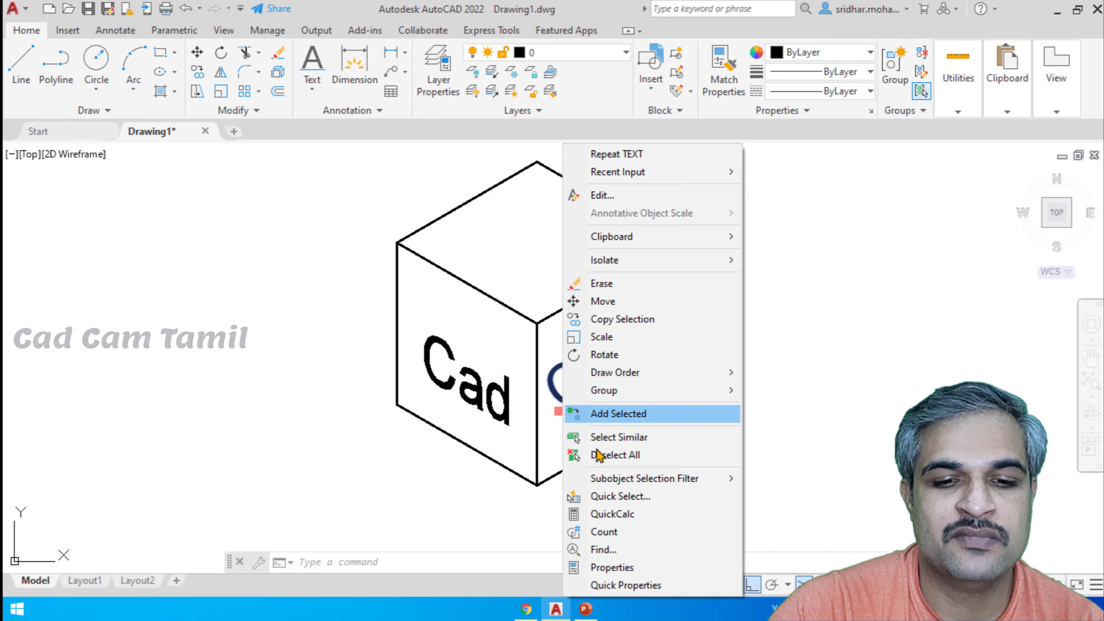
click(626, 569)
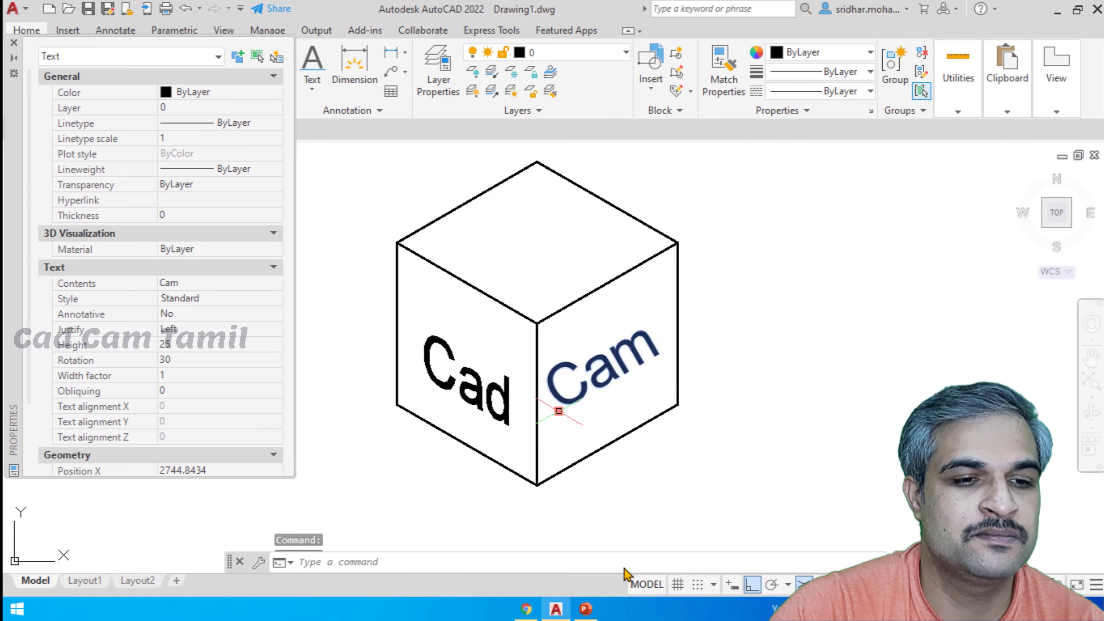
click(201, 359)
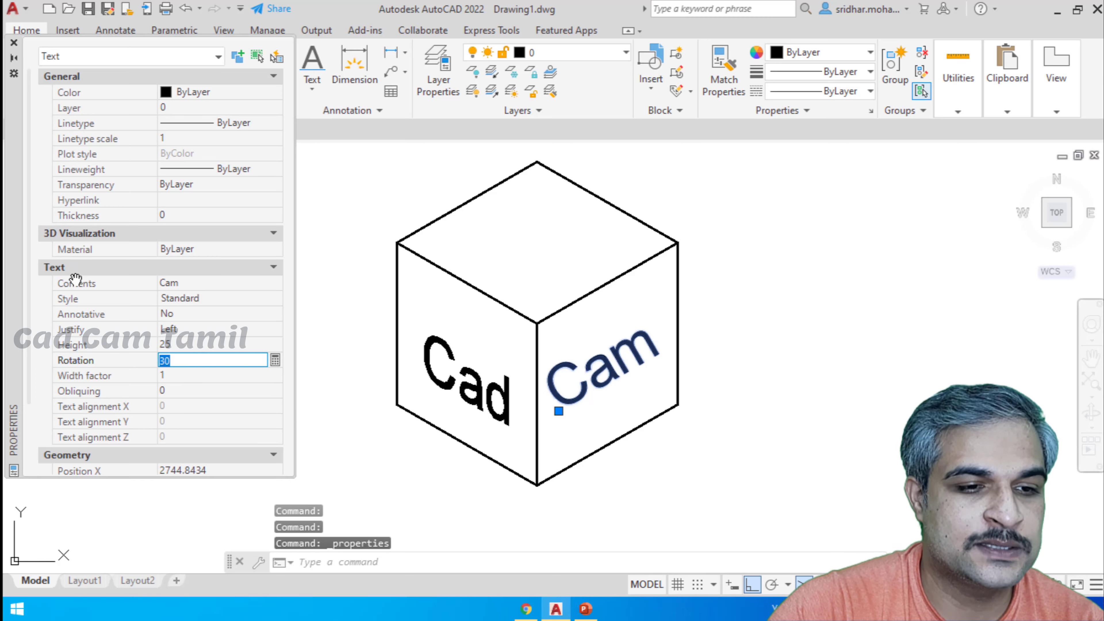
click(164, 391)
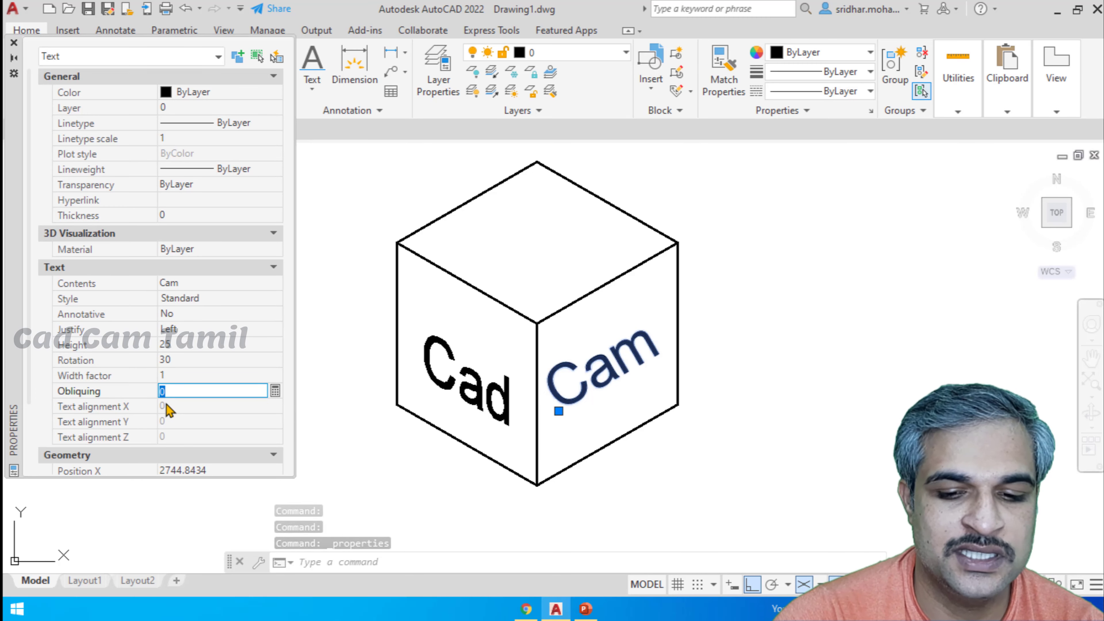
text(30)
key(Return)
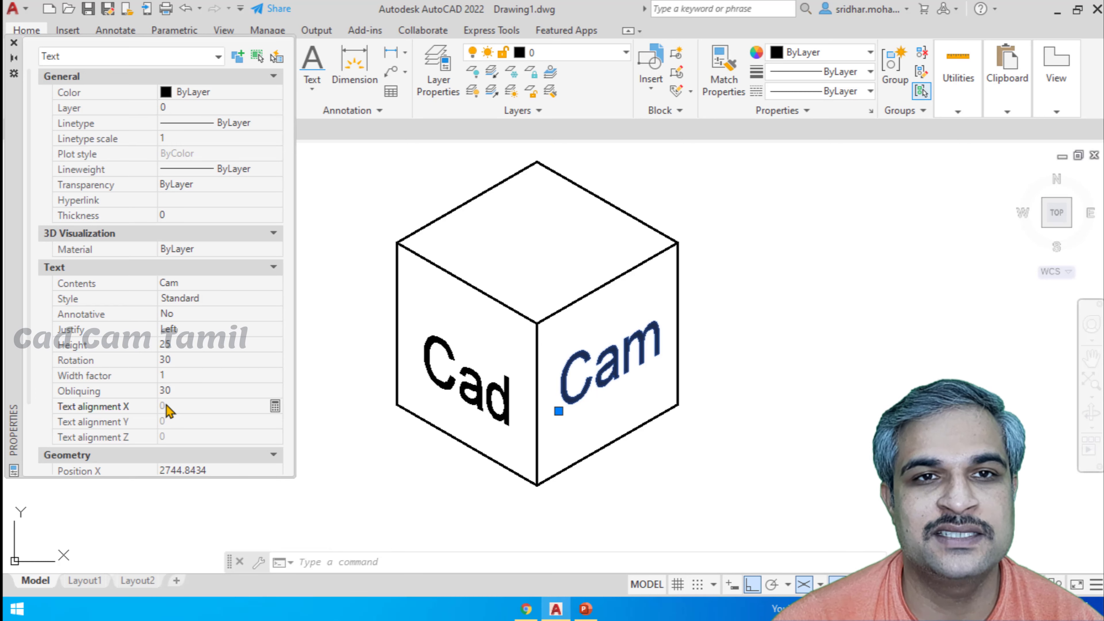
click(17, 43)
key(Escape)
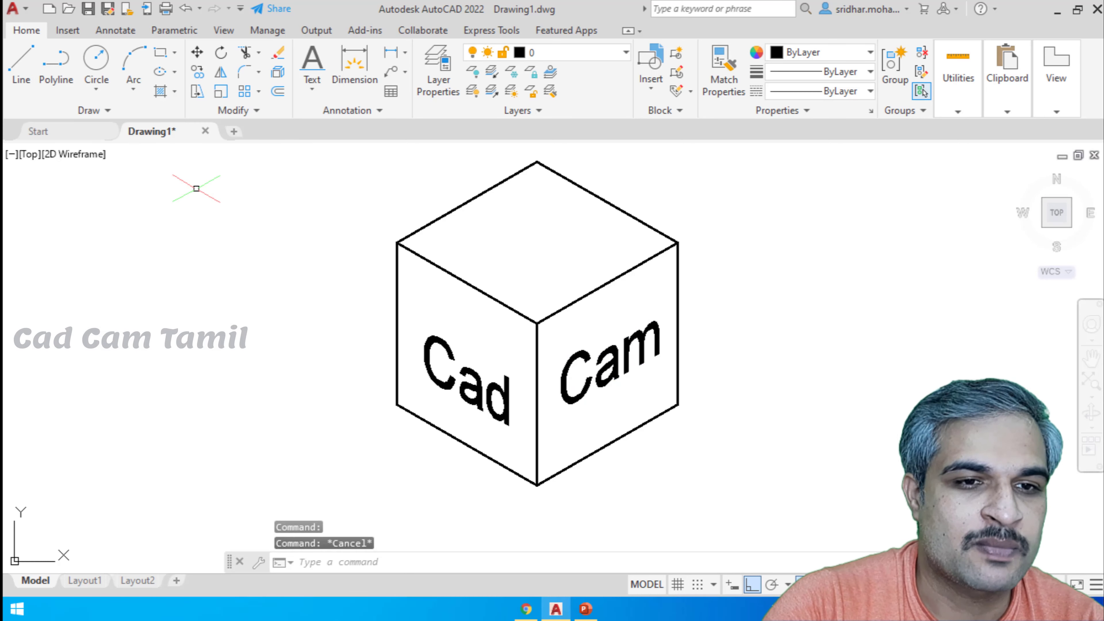
Add the single-line text "Tamil" on the cube's top face, with height 25 and a 330° rotation.
click(312, 65)
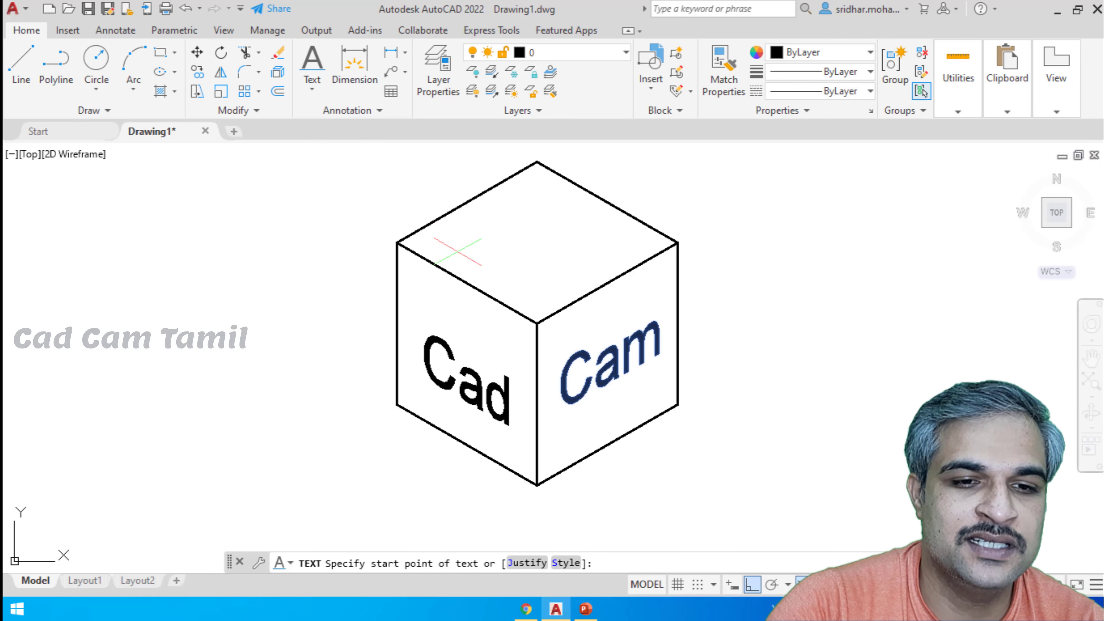
click(468, 243)
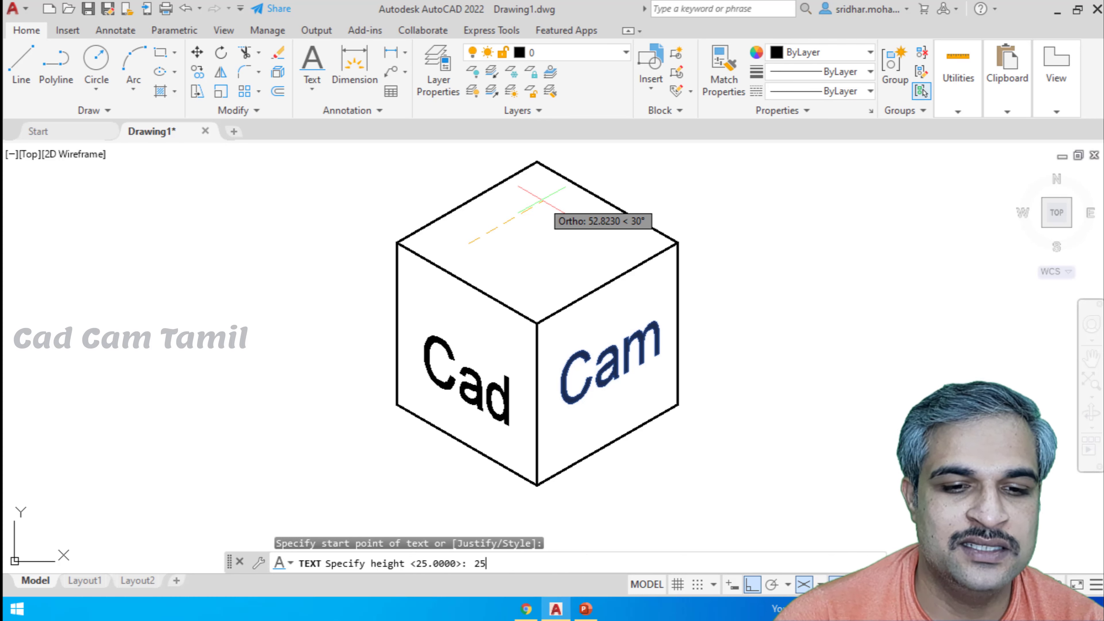
key(Return)
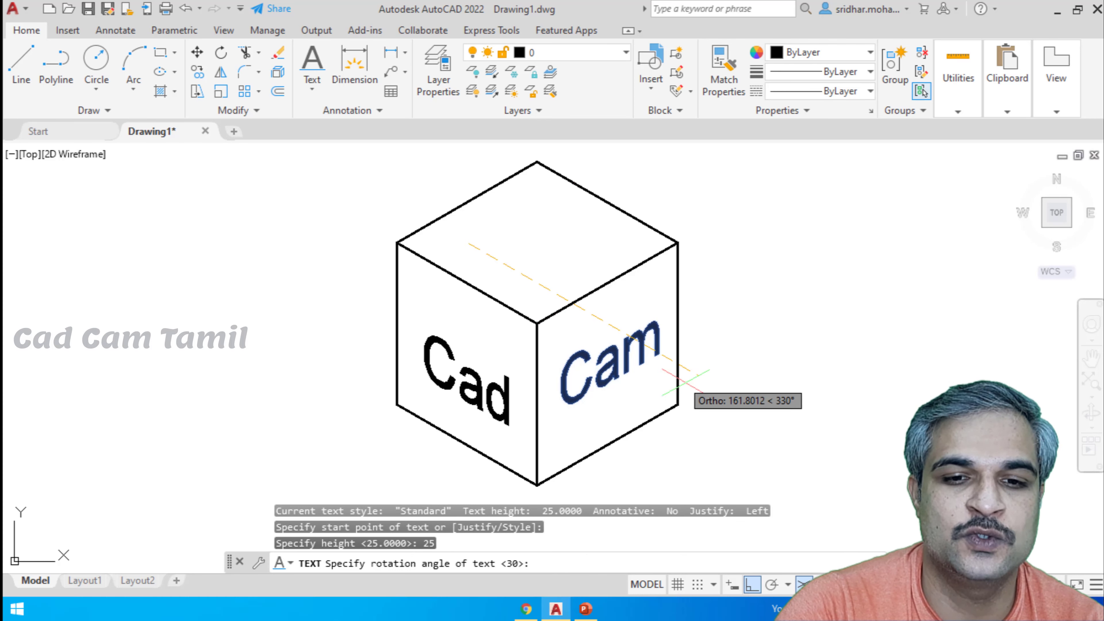
click(701, 387)
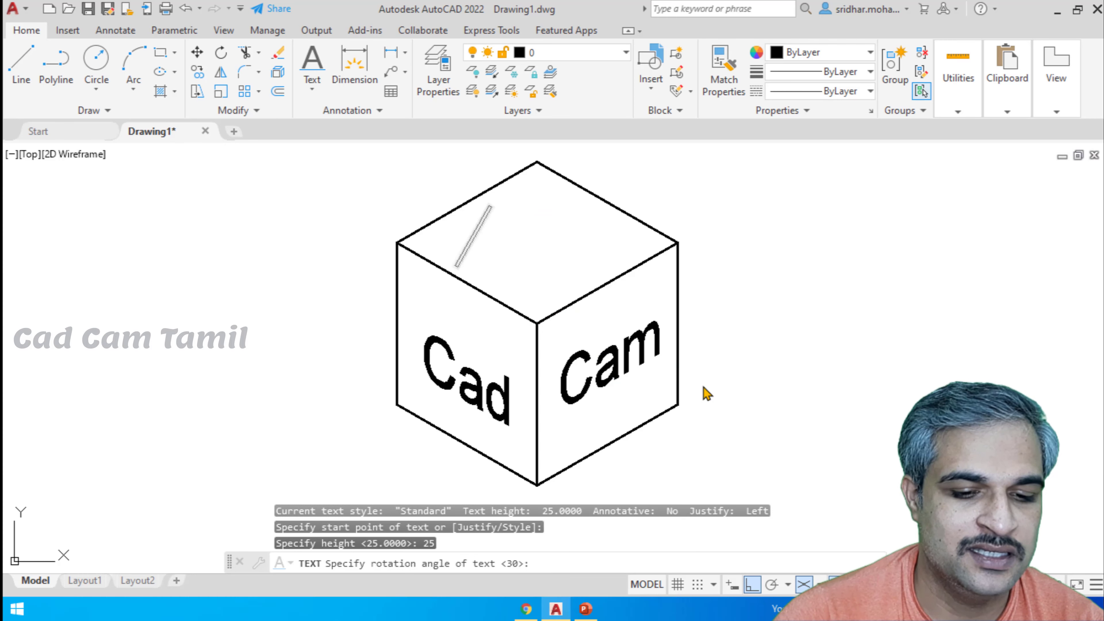
text(Tamil)
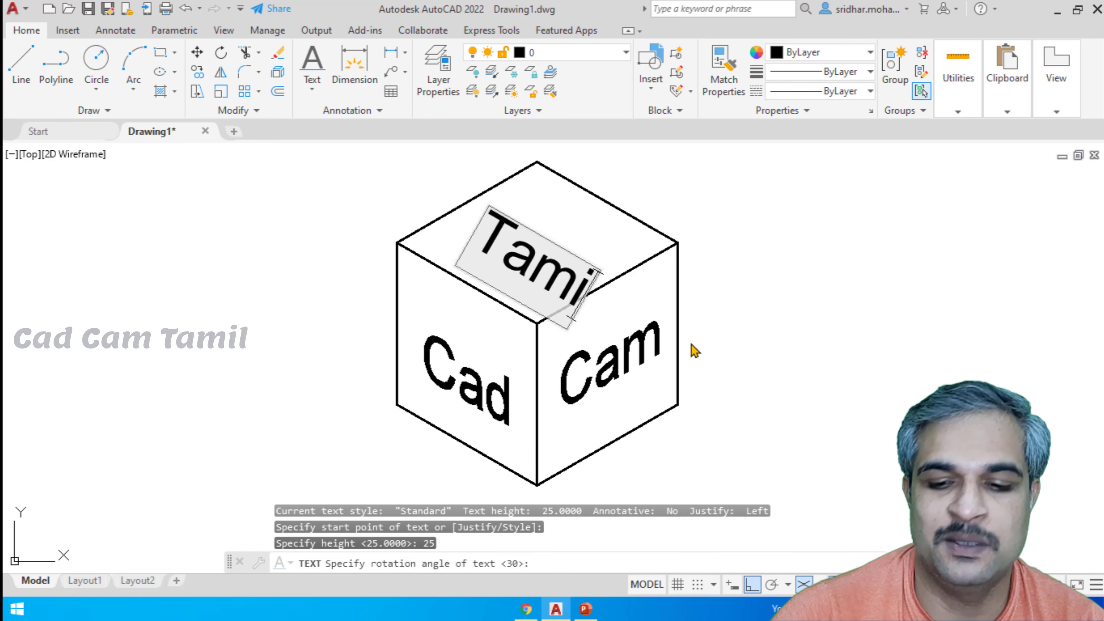
key(Return)
key(Return)
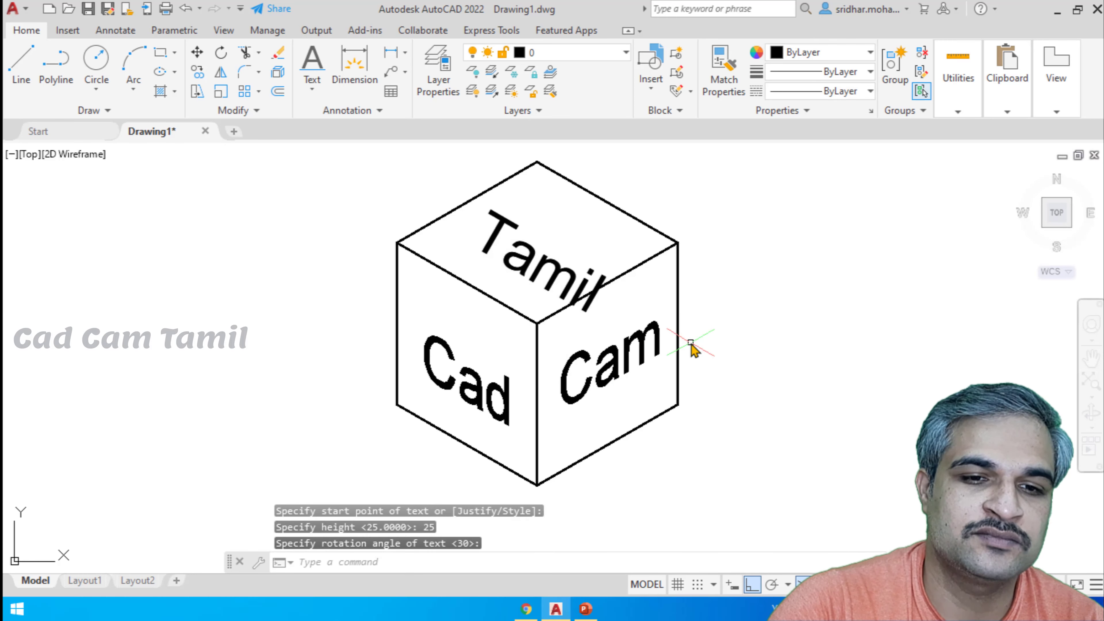
Set the obliquing angle of the "Tamil" text on the cube's top face to 30°.
click(560, 277)
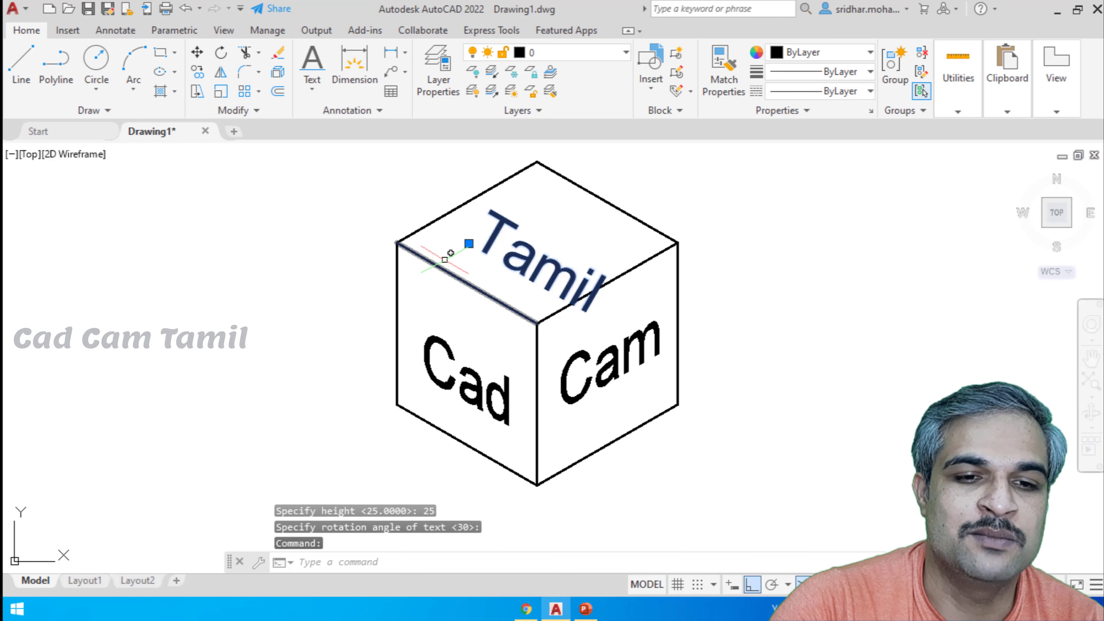
right_click(469, 244)
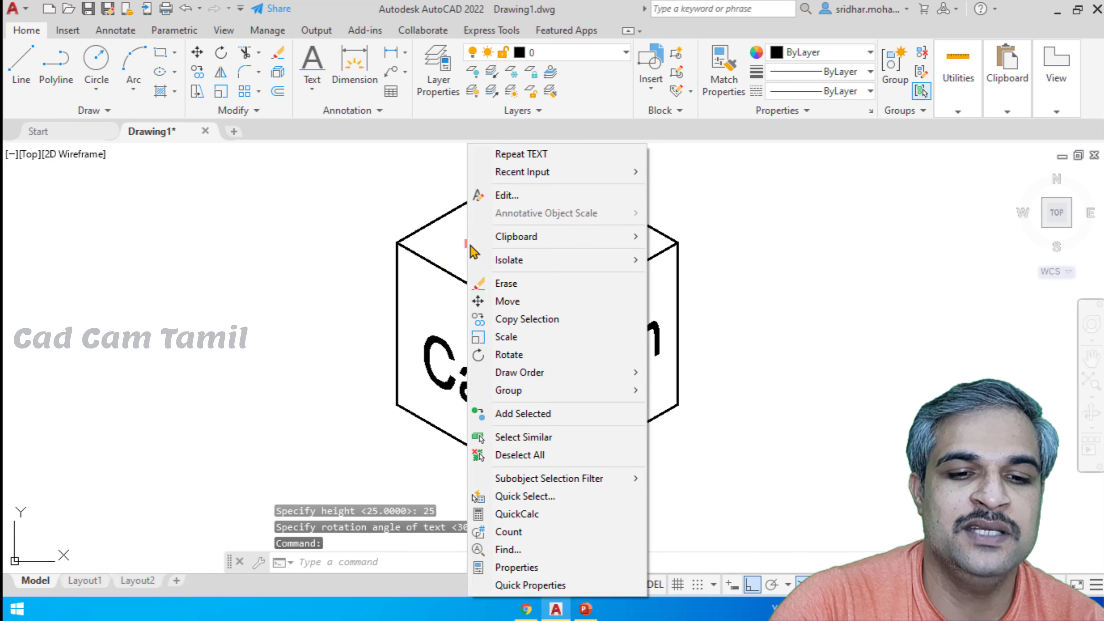
click(535, 567)
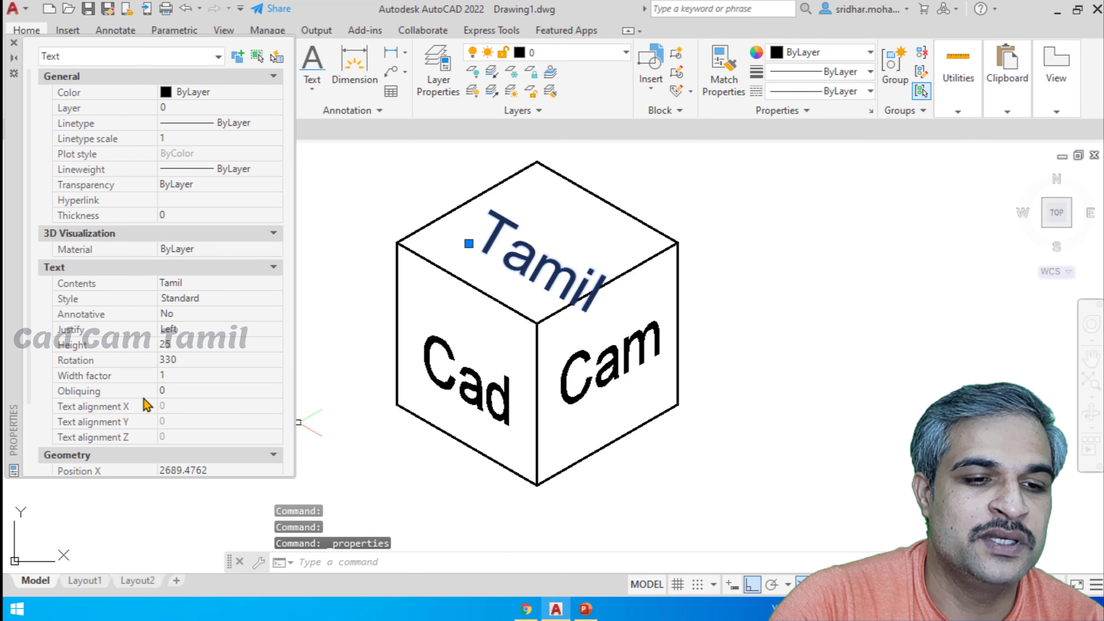
click(170, 391)
text(30)
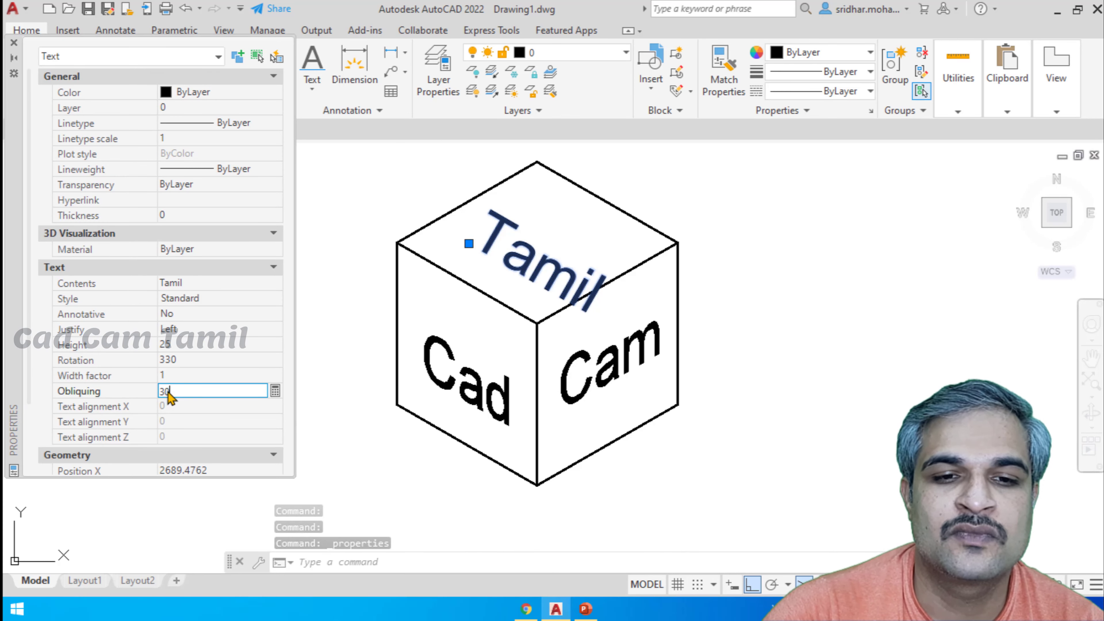
key(Return)
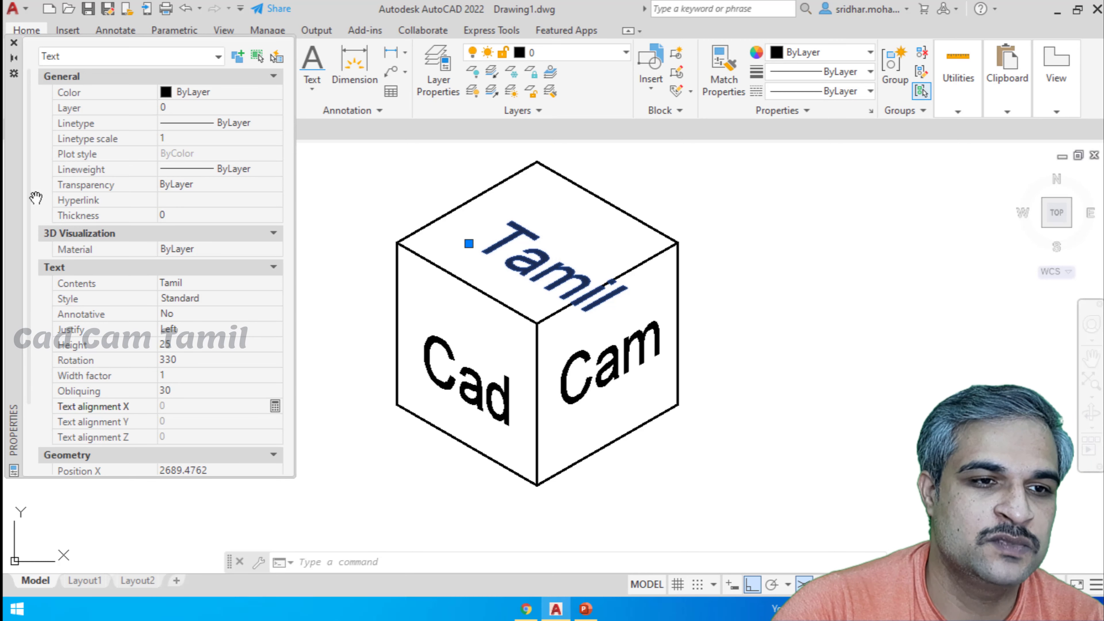
click(12, 45)
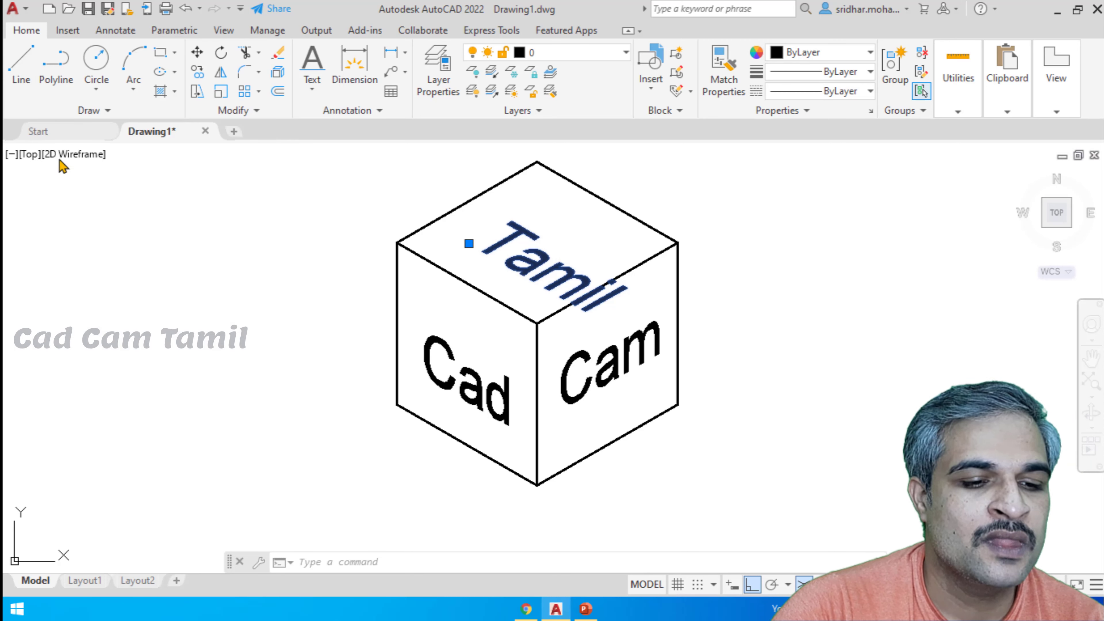
key(Escape)
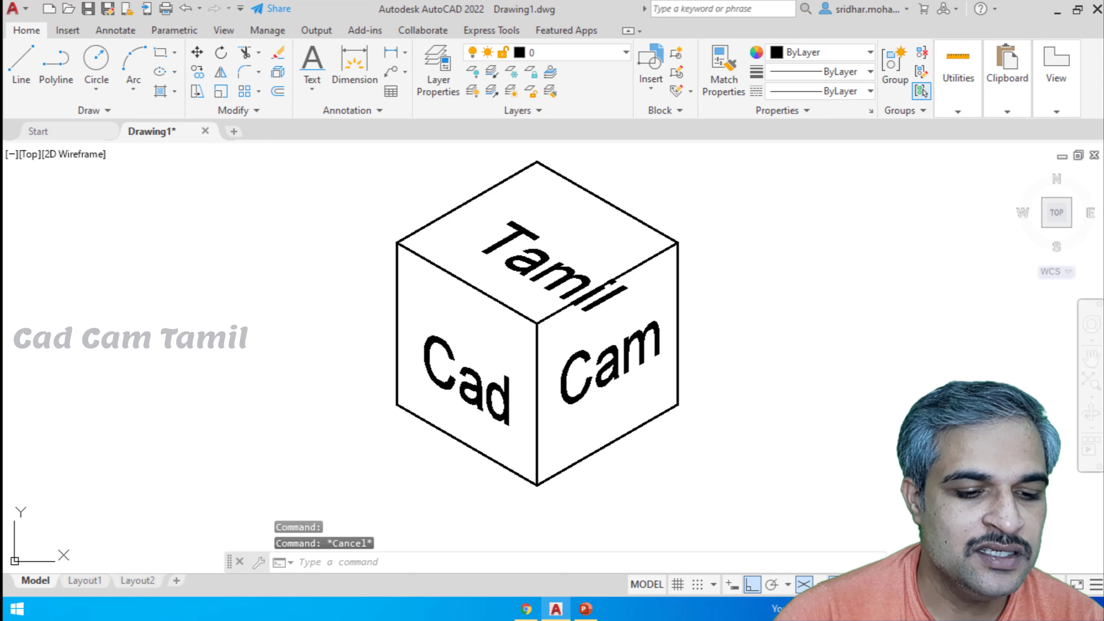
Nudge the "Tamil" text left and up until it lies entirely within the cube's top face.
key(ctrl+Left)
key(ctrl+Left)
key(ctrl+Left)
key(ctrl+Left)
key(ctrl+Left)
key(ctrl+Left)
key(ctrl+Left)
key(ctrl+Left)
key(ctrl+Left)
key(ctrl+Left)
key(ctrl+Left)
key(ctrl+Left)
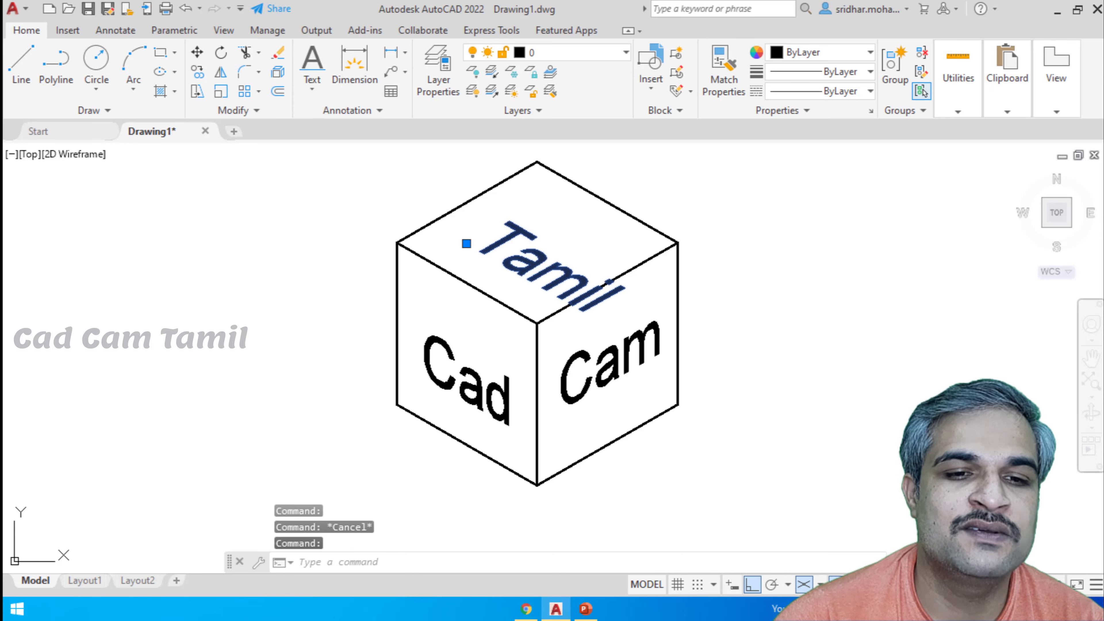
key(ctrl+Up)
key(ctrl+Up)
key(ctrl+Up)
key(ctrl+Up)
key(ctrl+Up)
key(ctrl+Up)
key(ctrl+Up)
key(ctrl+Up)
key(ctrl+Up)
key(ctrl+Up)
key(ctrl+Up)
key(ctrl+Up)
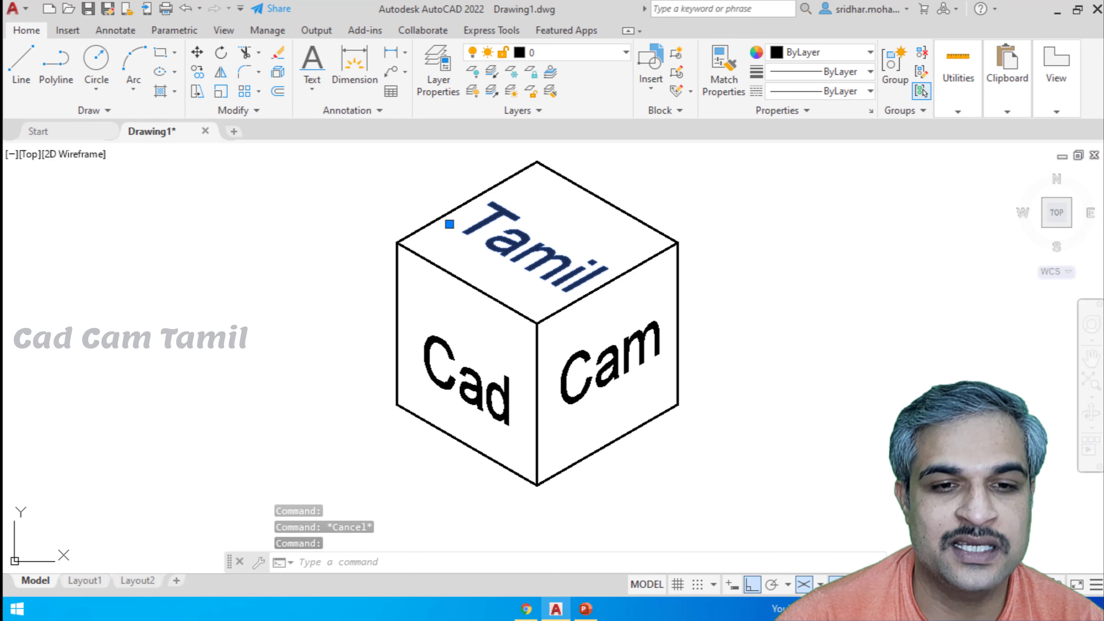
Nudge the "Tamil" text slightly right and up to centre it better on the cube's top face.
key(ctrl+Up)
key(ctrl+Right)
key(ctrl+Right)
key(ctrl+Right)
key(ctrl+Right)
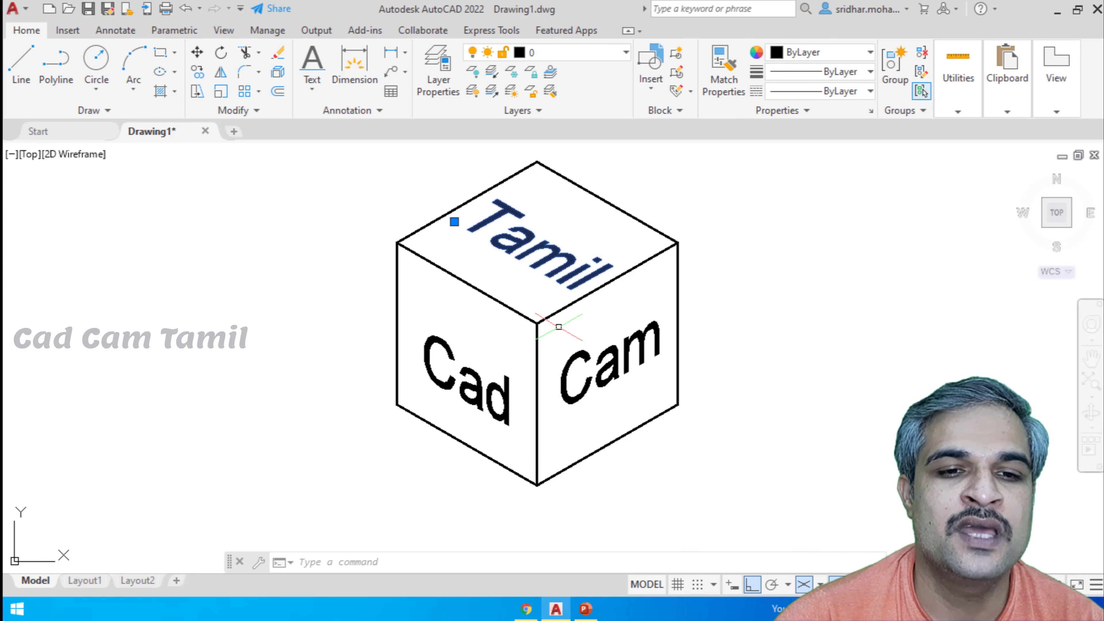
key(ctrl+Up)
key(ctrl+Up)
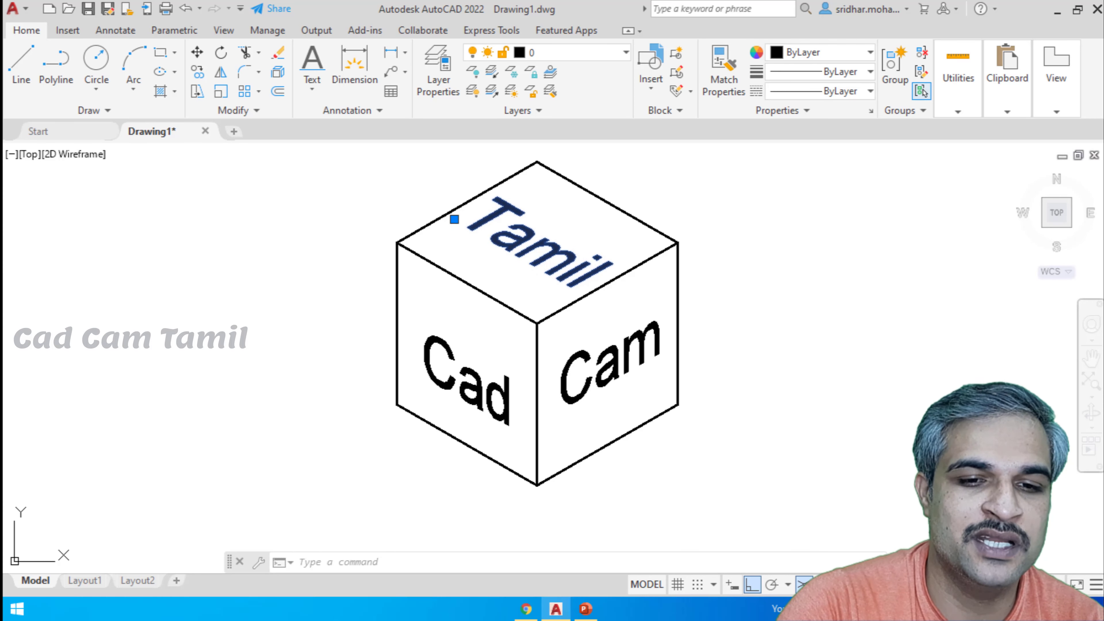
click(930, 461)
click(640, 512)
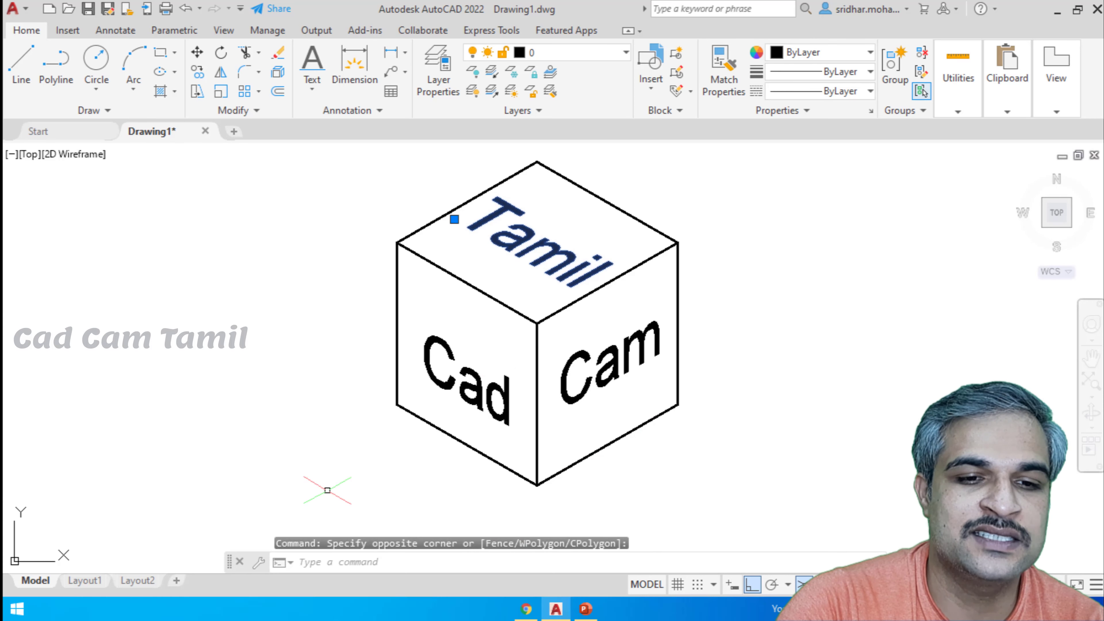
key(Escape)
key(Escape)
Nudge the "Cad" text straight up until it sits near the middle of the cube's left face.
click(476, 388)
click(423, 411)
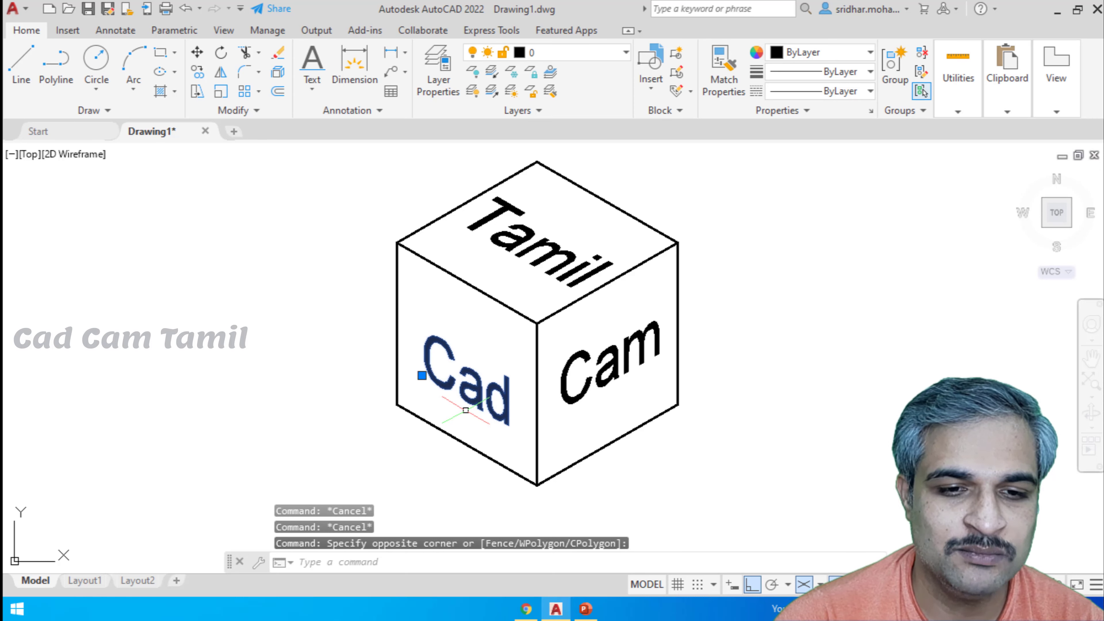
key(ctrl+Up)
key(ctrl+Up)
key(ctrl+Up)
key(ctrl+Up)
key(ctrl+Up)
key(ctrl+Up)
key(ctrl+Up)
key(ctrl+Up)
key(ctrl+Up)
key(ctrl+Up)
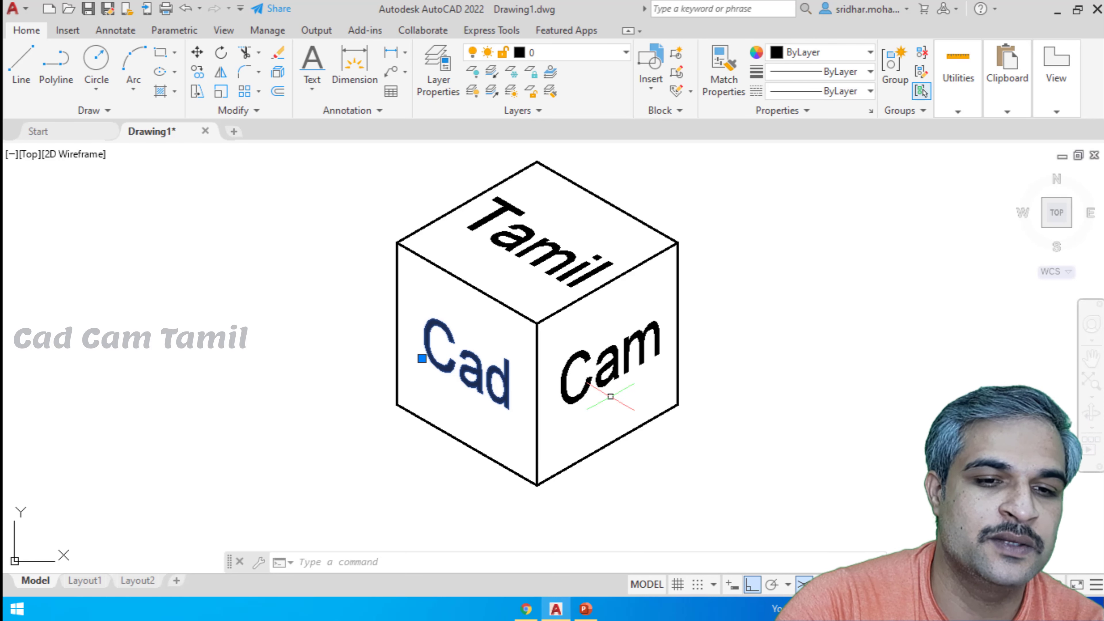
key(Escape)
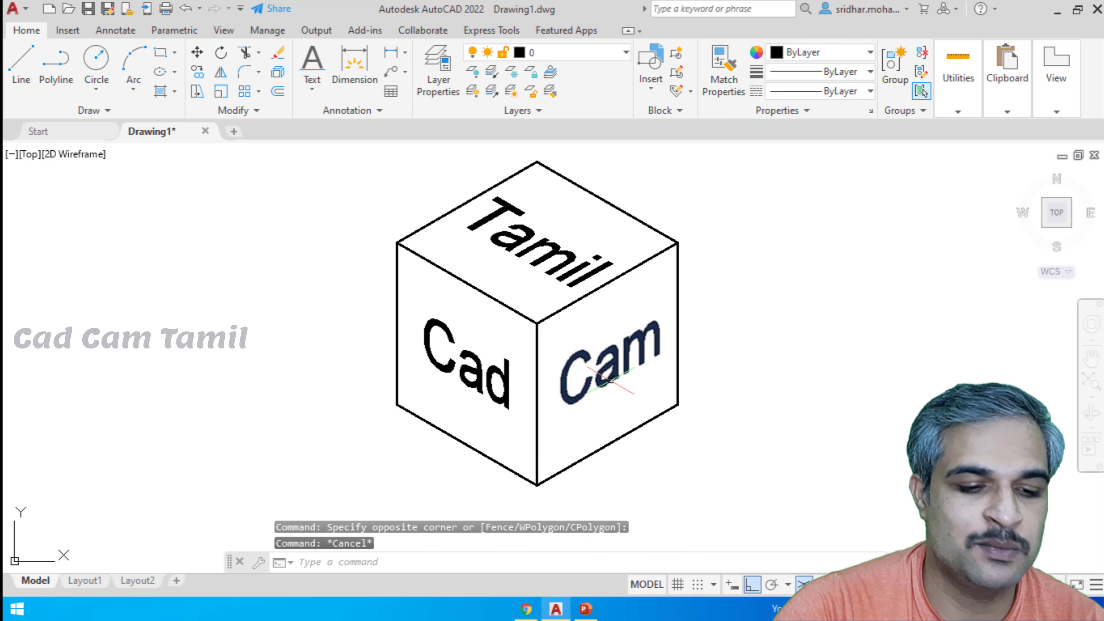
Nudge the "Cam" text slightly left and down on the cube's right face.
click(615, 381)
key(ctrl+Left)
key(ctrl+Left)
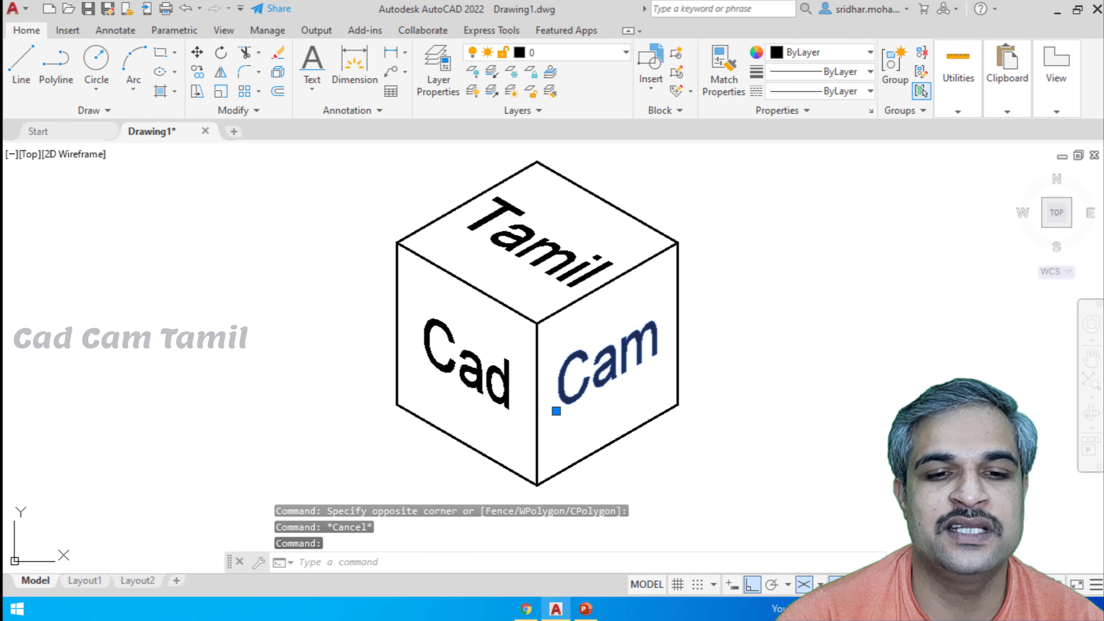
key(ctrl+Down)
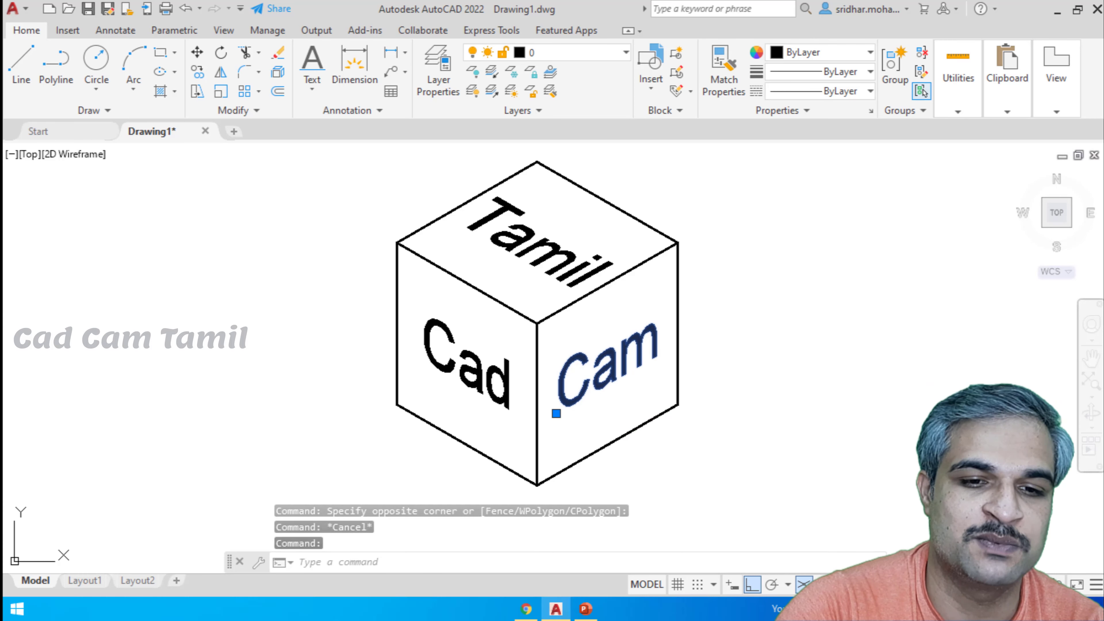
key(Escape)
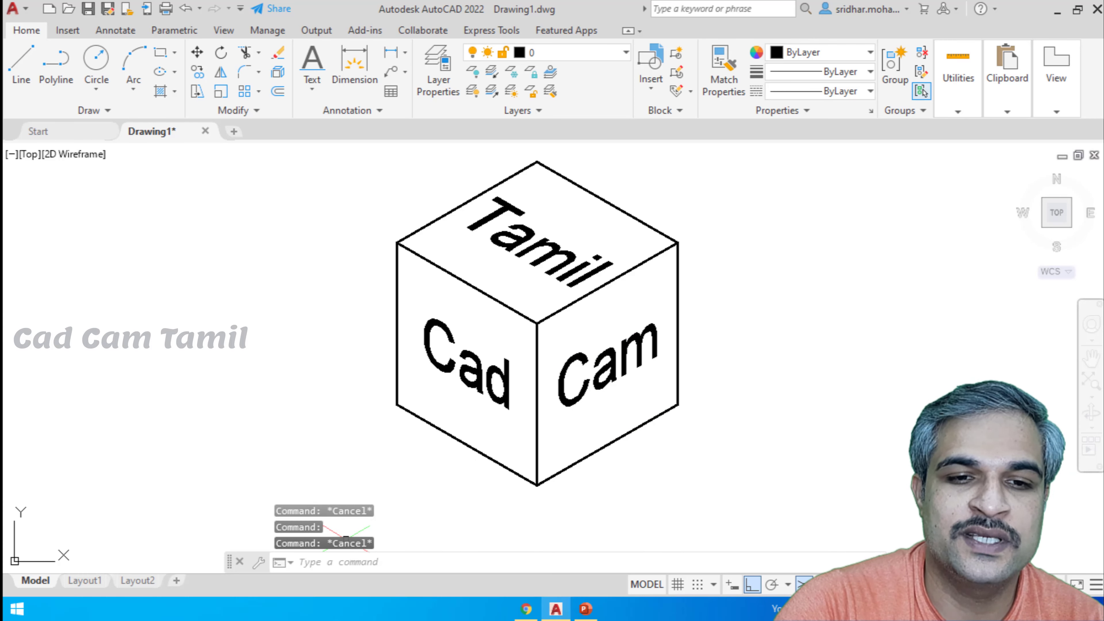
Change the colour of the "Tamil" text on the cube's top face to orange (242,103,34).
click(550, 267)
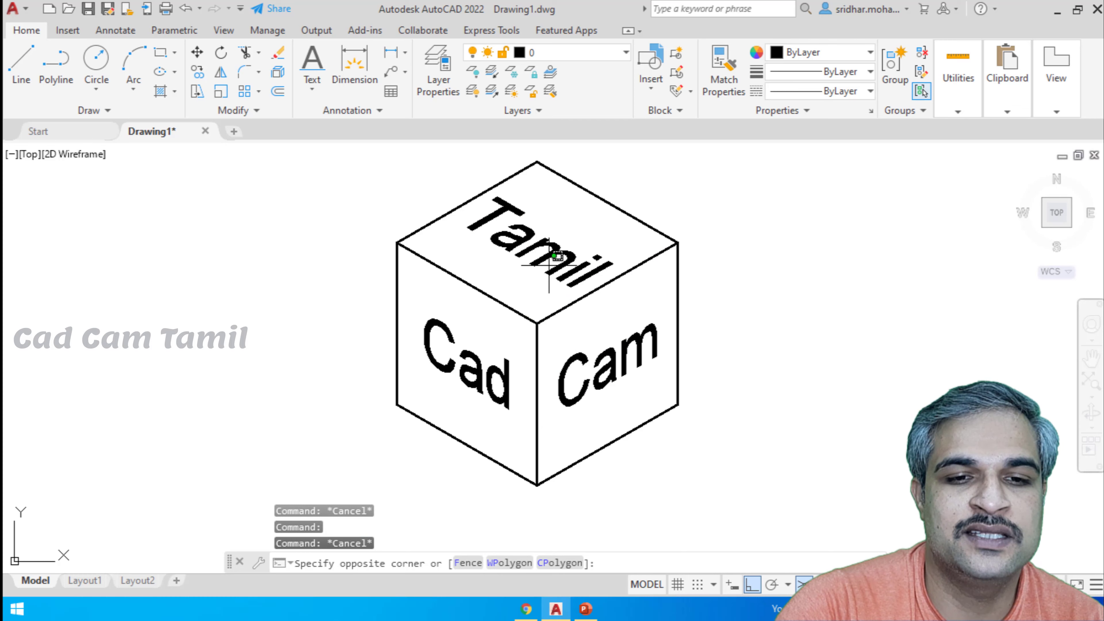
click(581, 266)
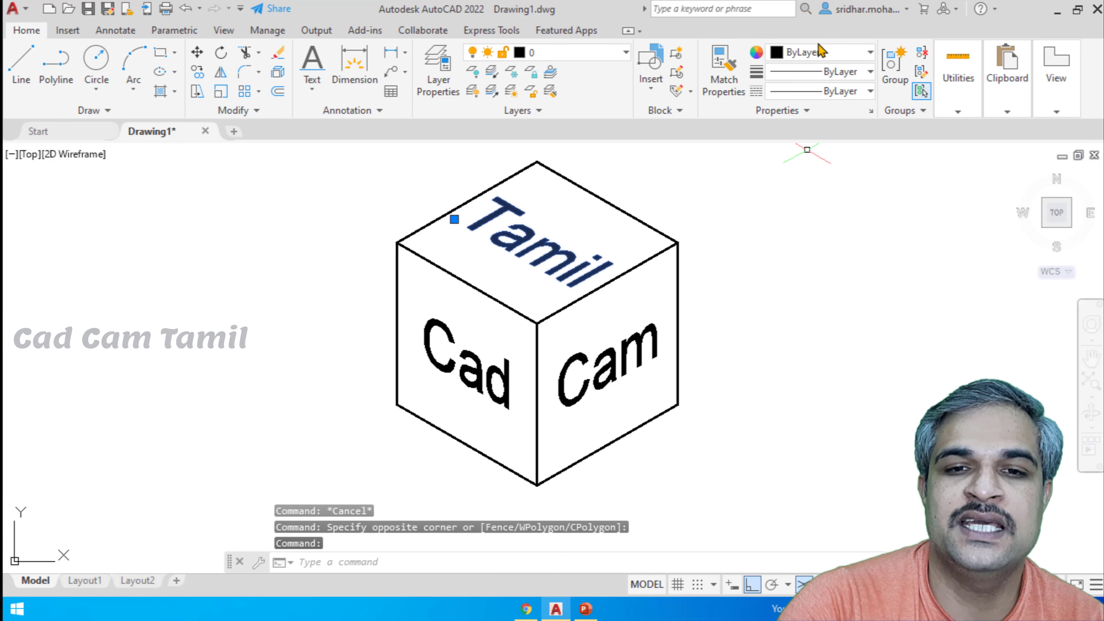
click(820, 52)
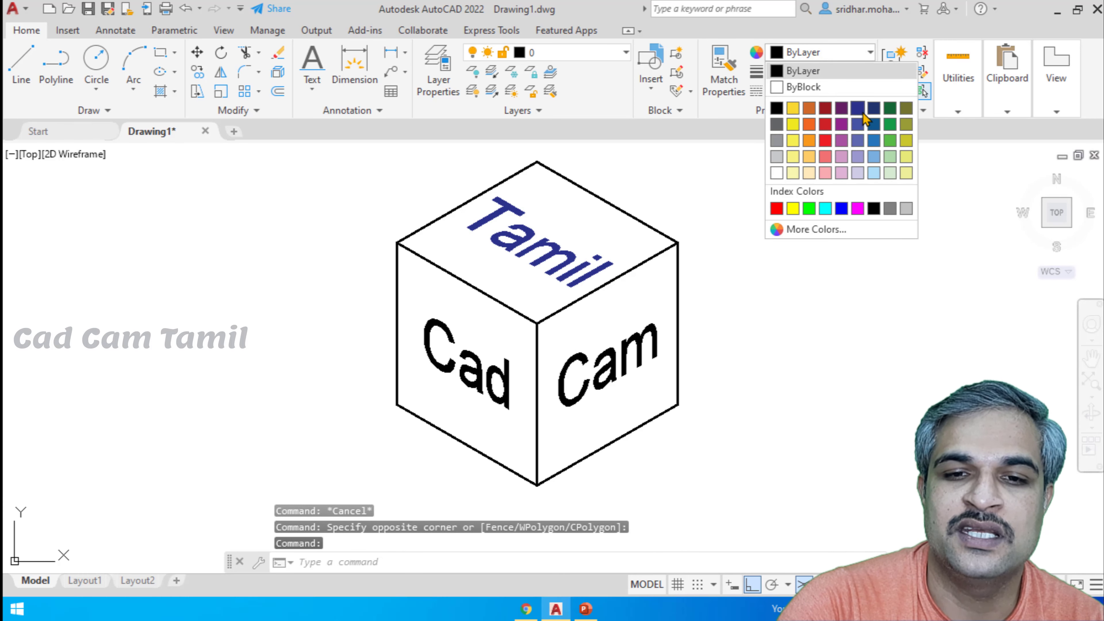
click(809, 125)
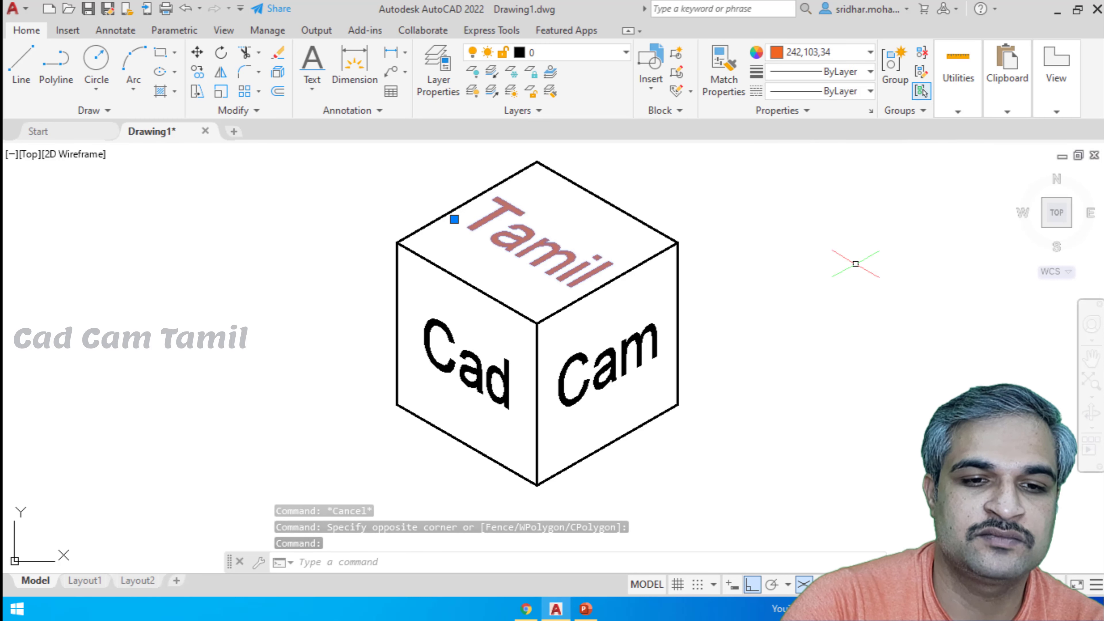
key(Escape)
Change the colour of the "Cad" text on the cube's left face to golden yellow.
click(507, 377)
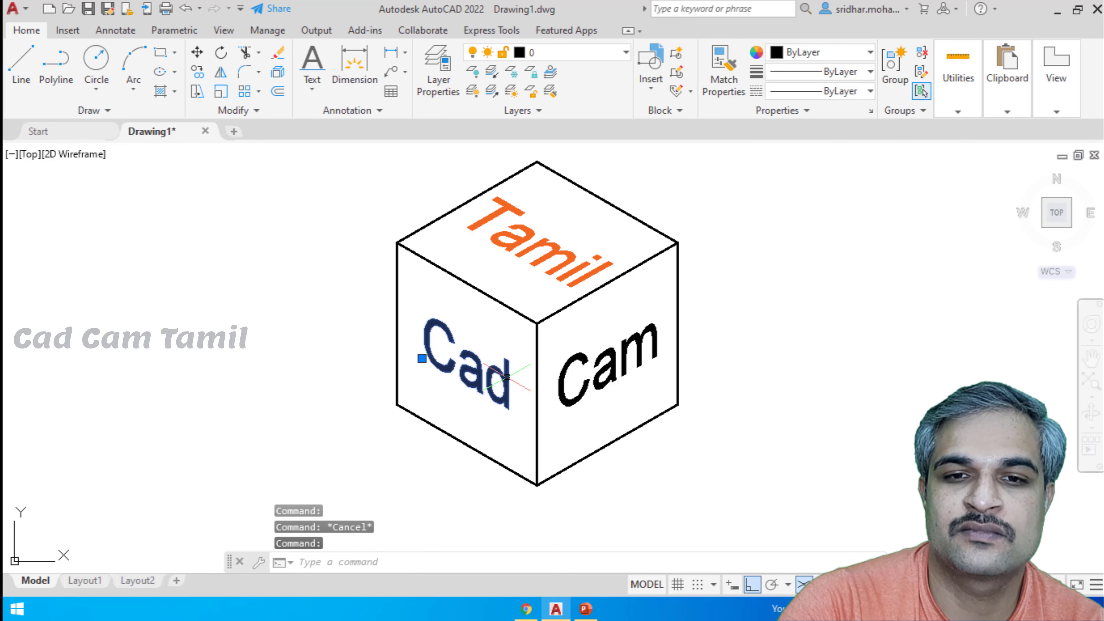
click(815, 52)
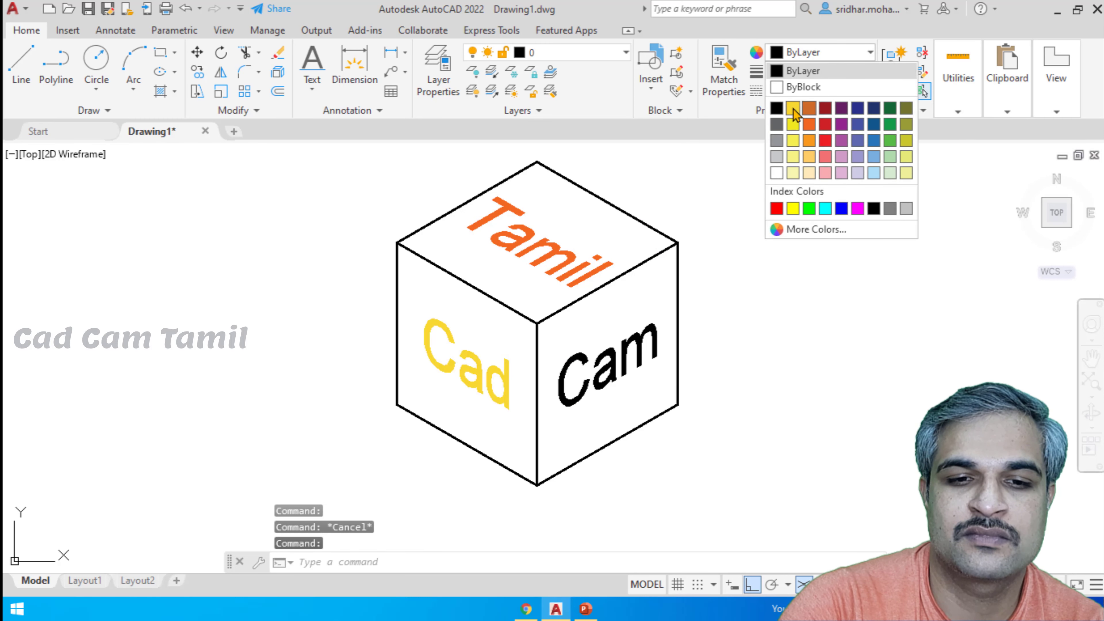
click(793, 108)
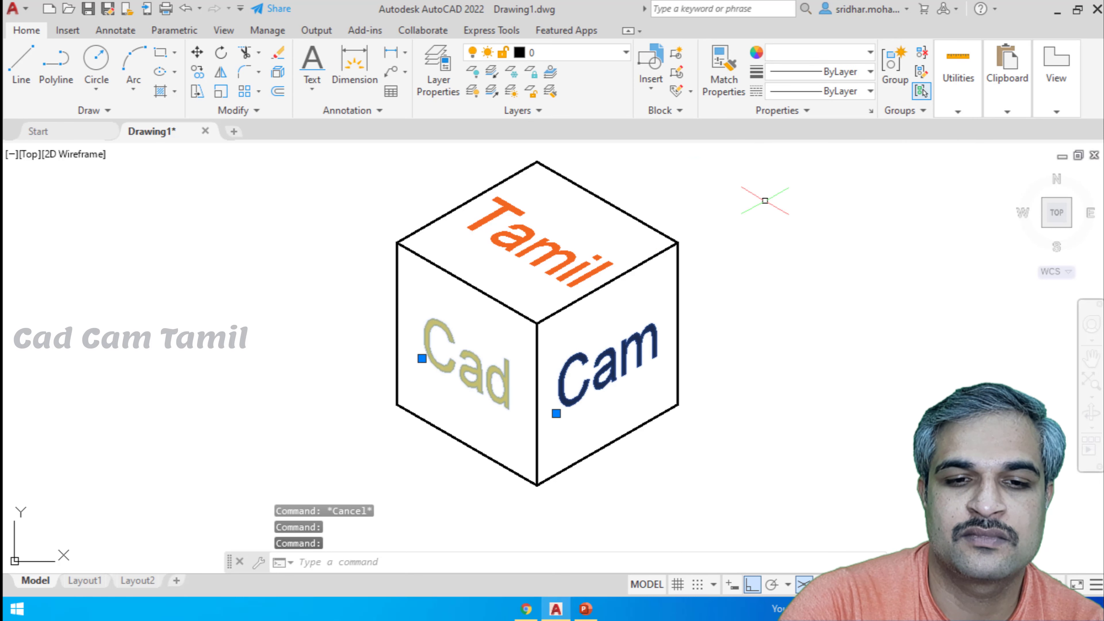
key(Escape)
Change the colour of the "Cam" text on the cube's right face to the index colour Green.
click(634, 348)
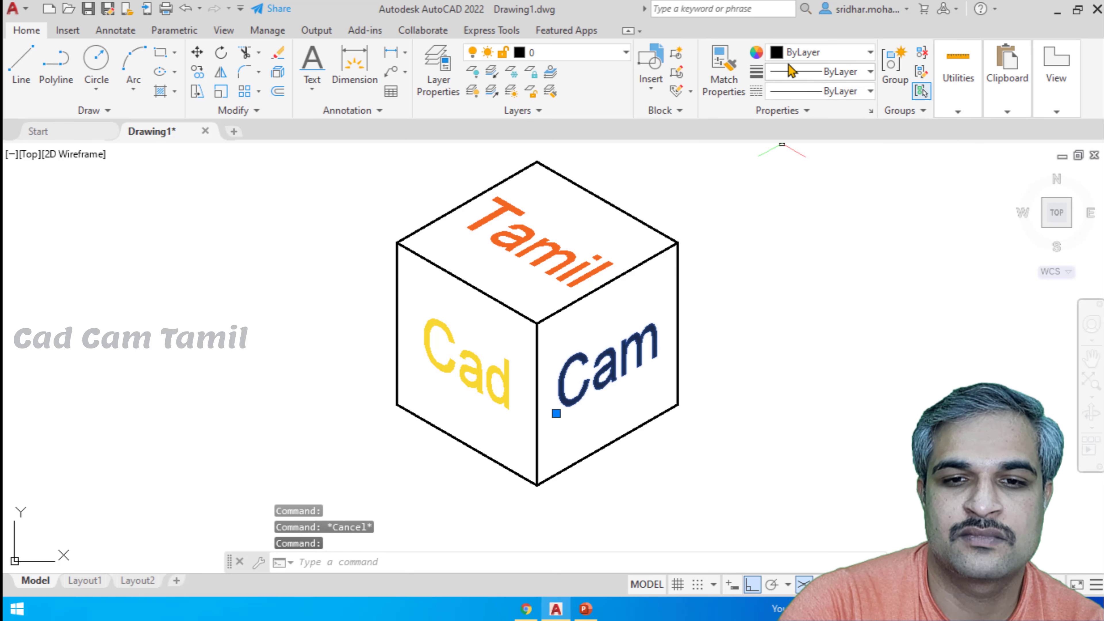
click(787, 56)
click(805, 212)
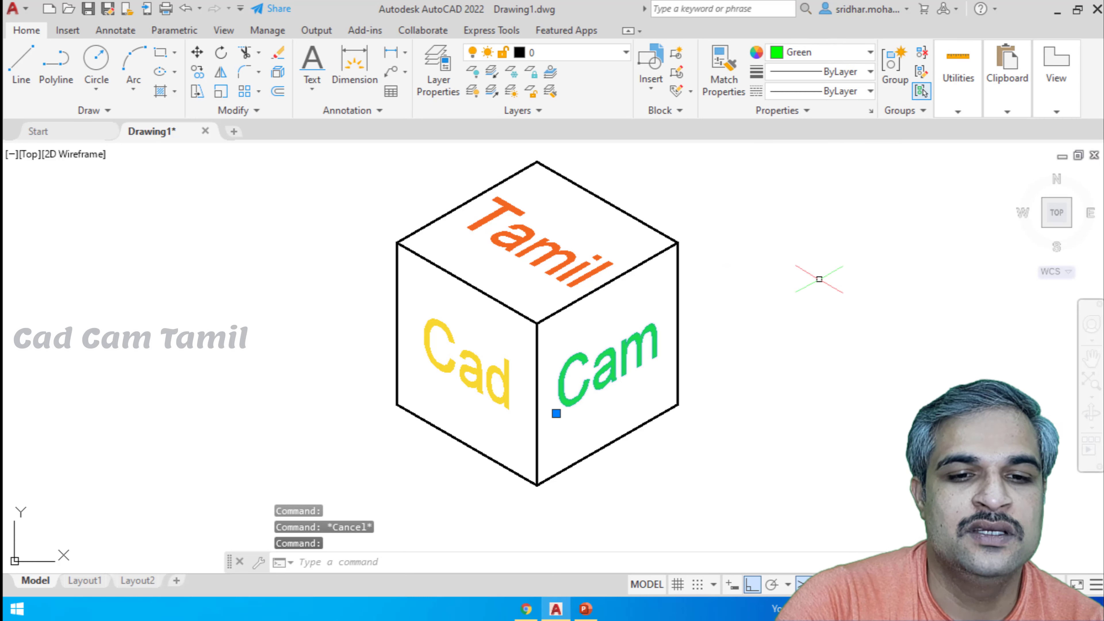
click(848, 331)
key(Escape)
key(Escape)
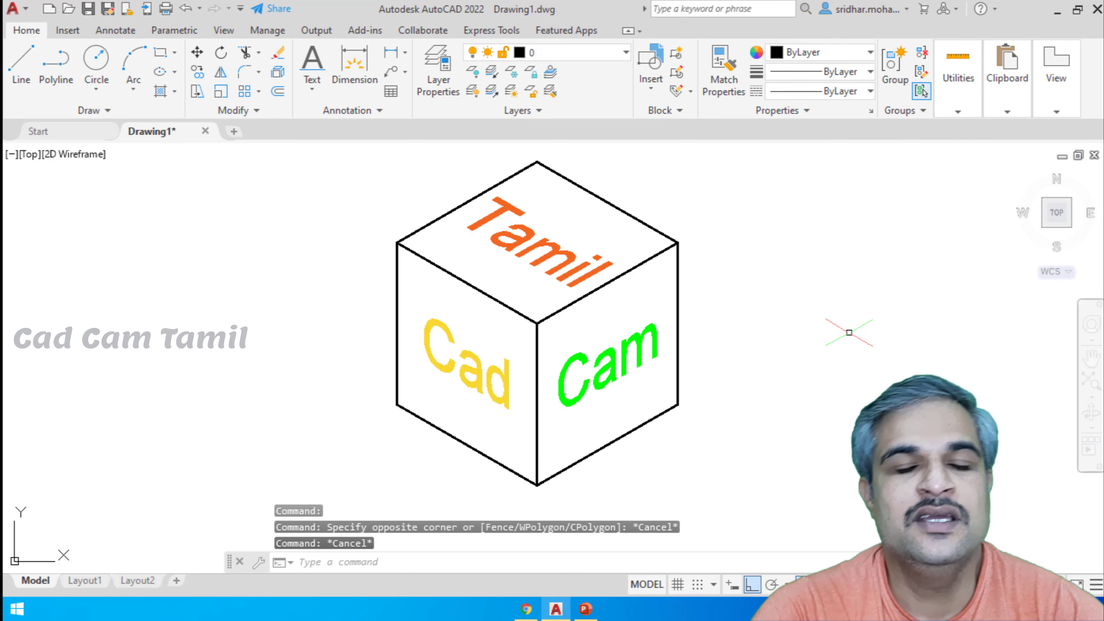